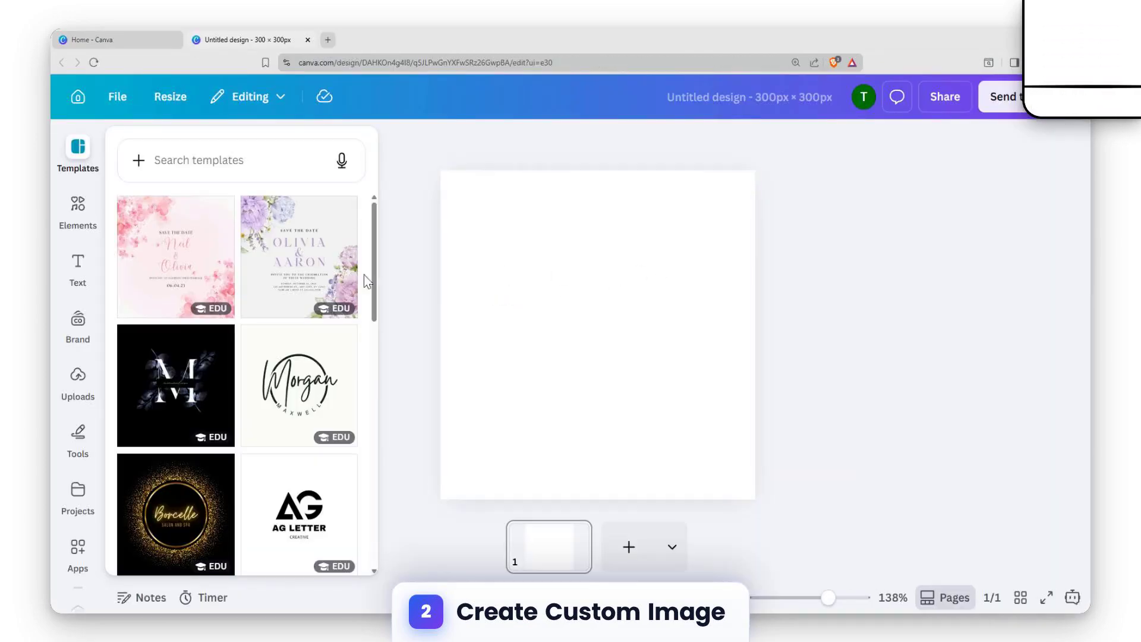
- Generate images from the element description "shelf of Books inside the library in water color painting style"
click(72, 208)
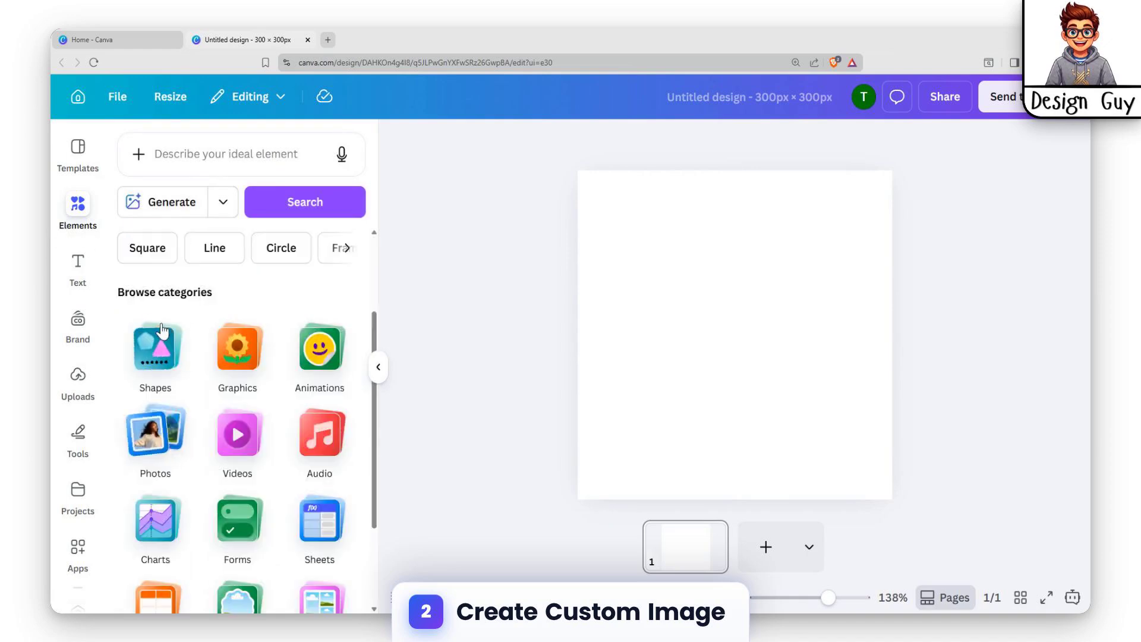
click(225, 157)
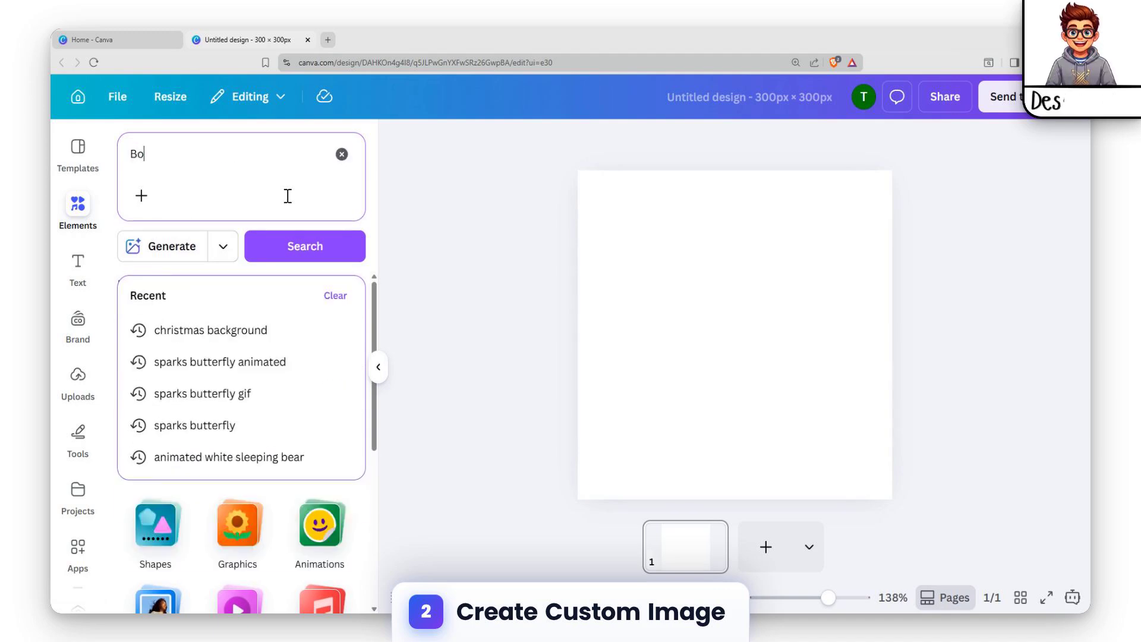
text(ook)
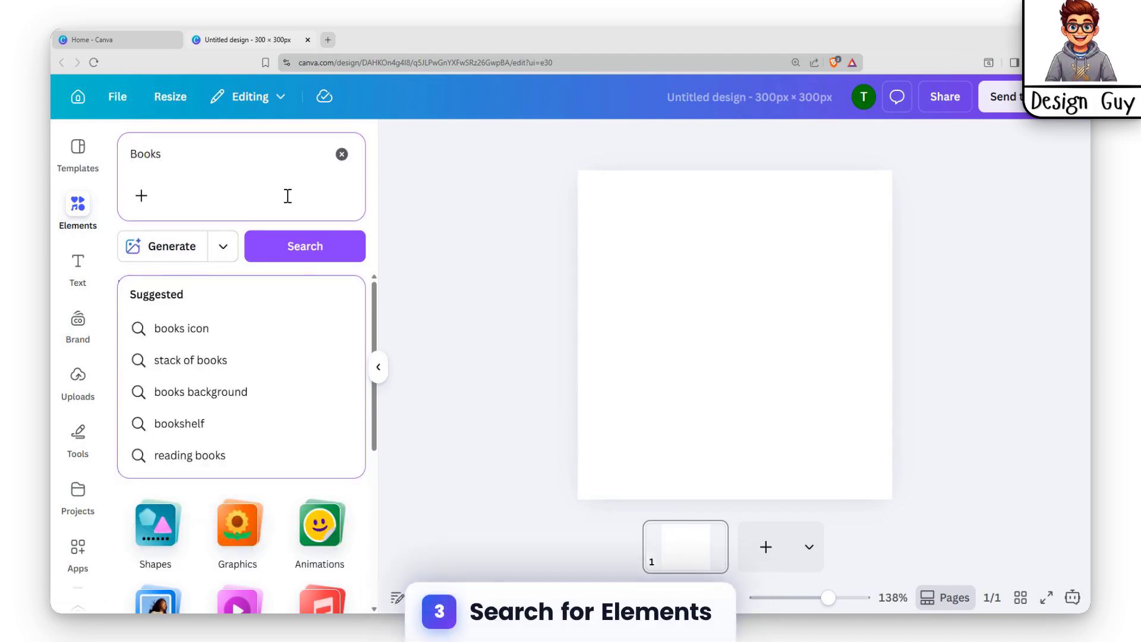
text(s)
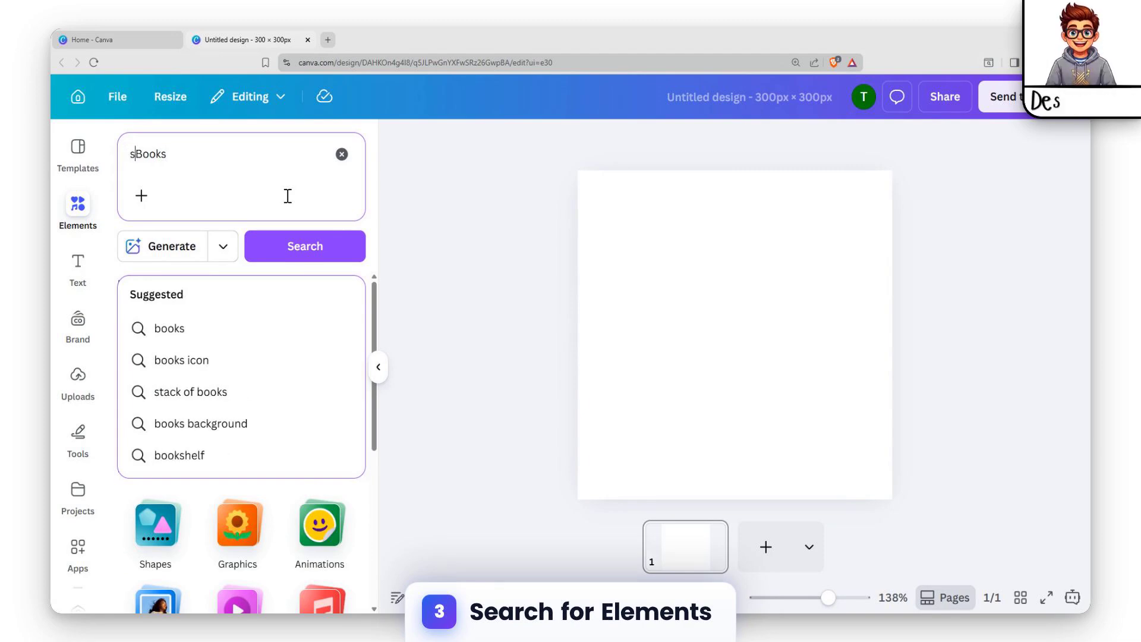
text(helf )
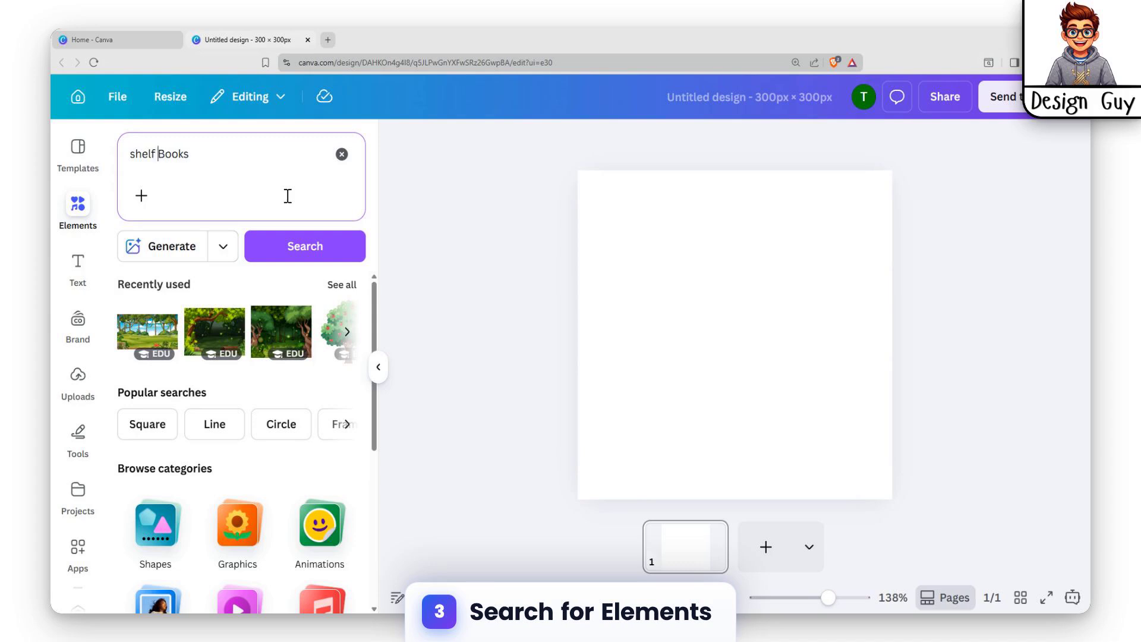
text(of )
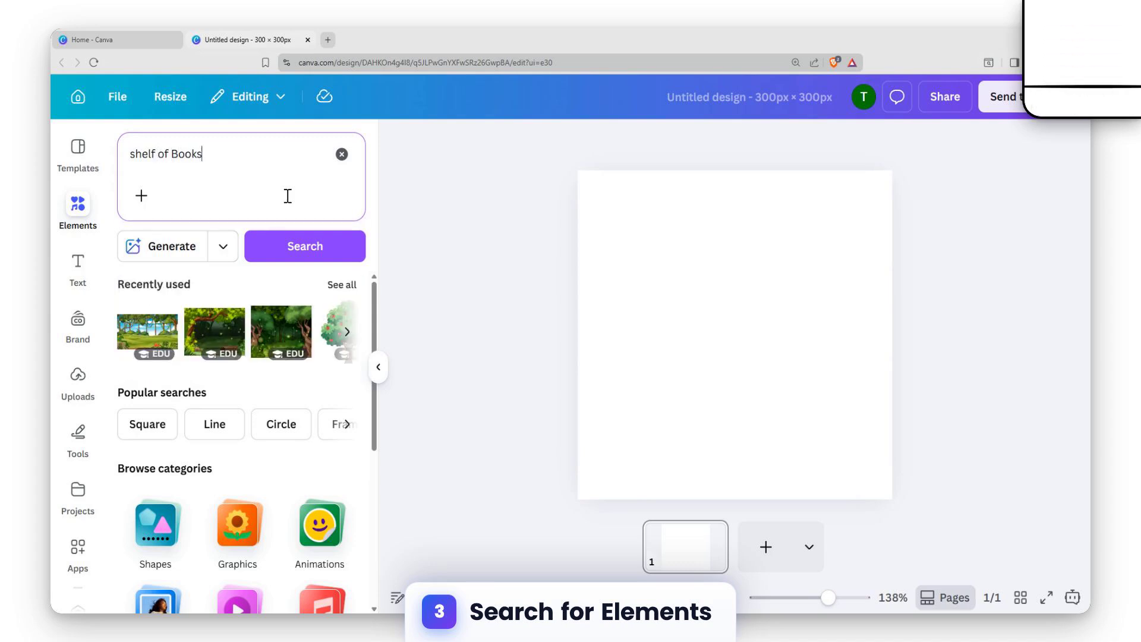
text(insi)
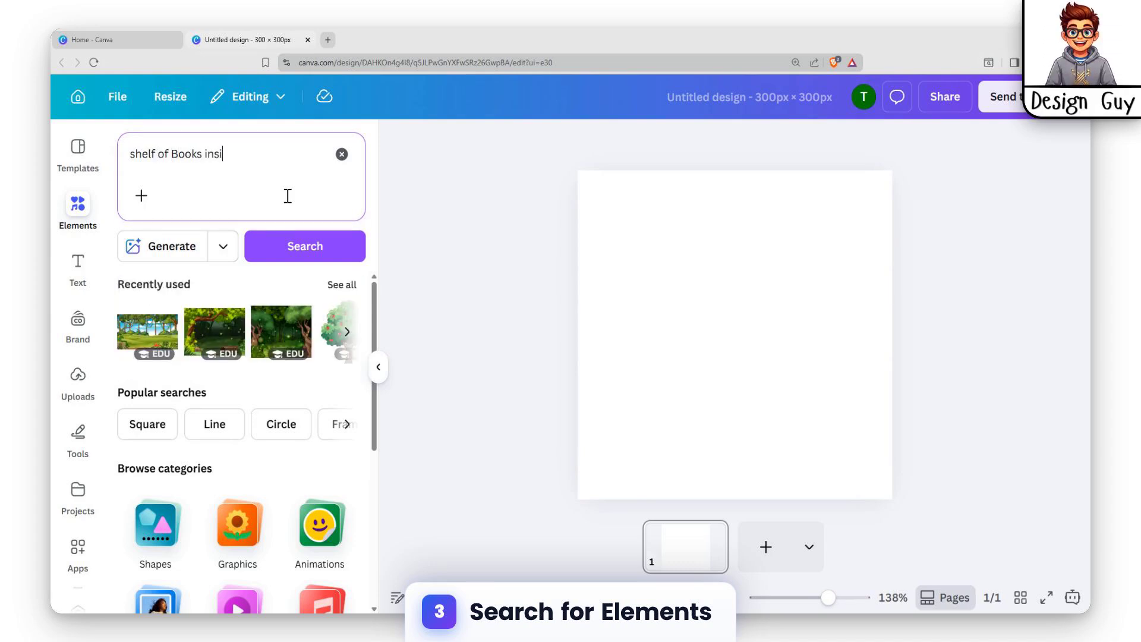
text(de the library in wa)
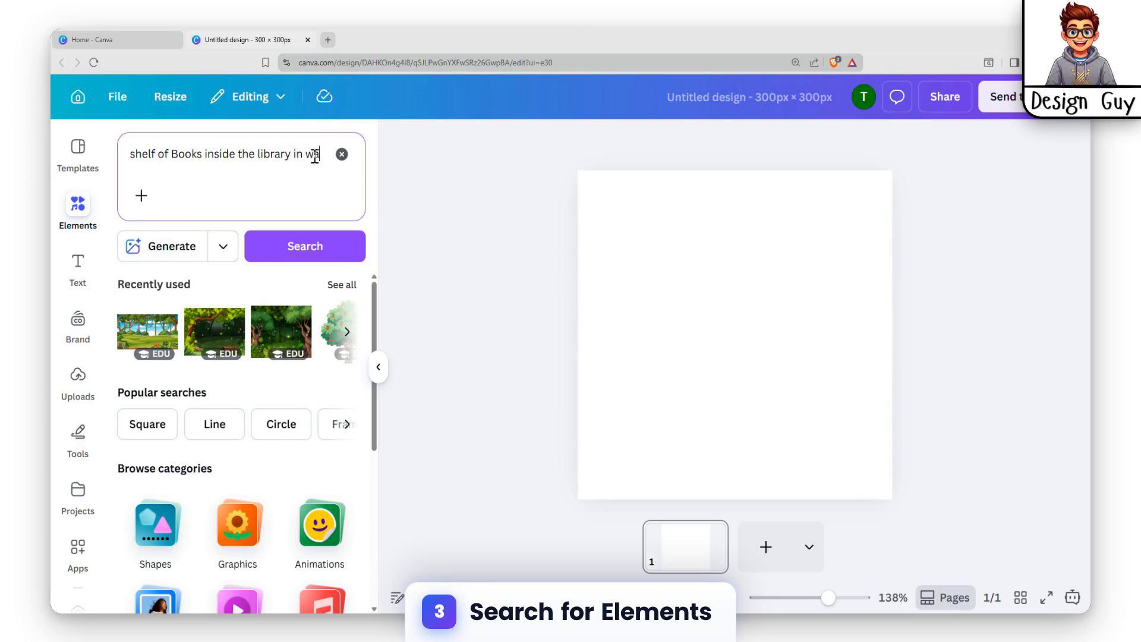
text(ter w)
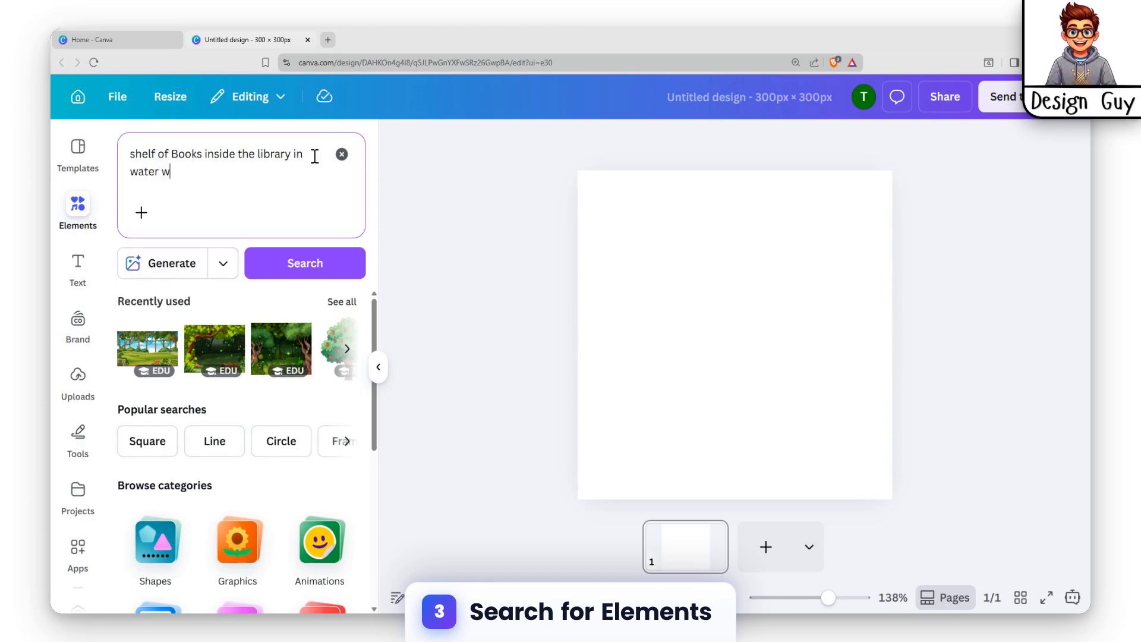
text(a)
text(o)
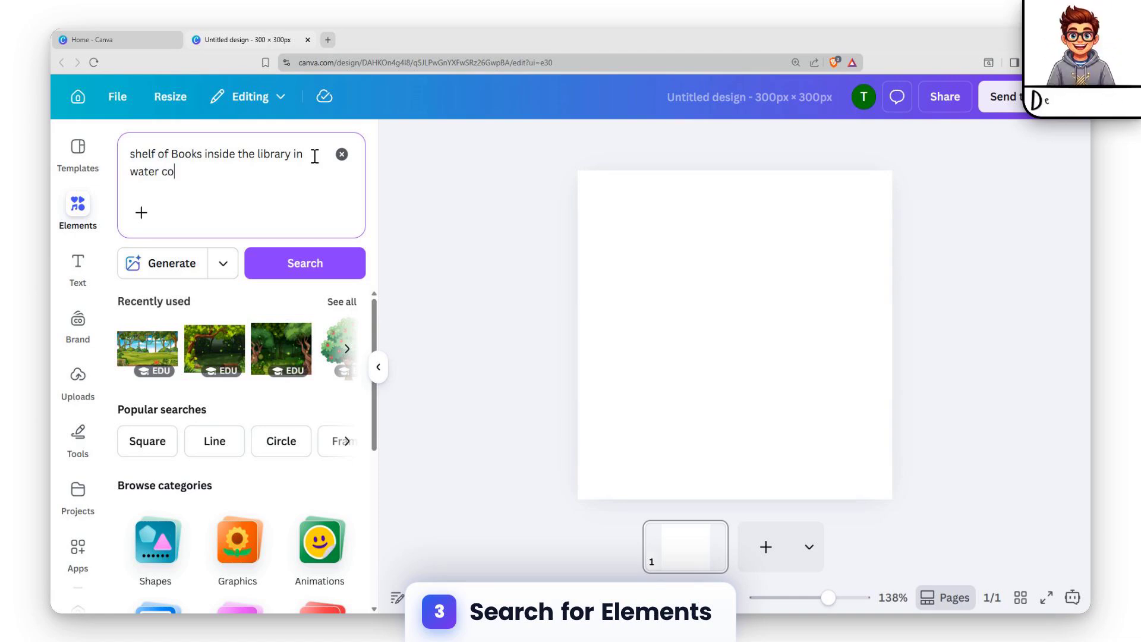
text(lor painti)
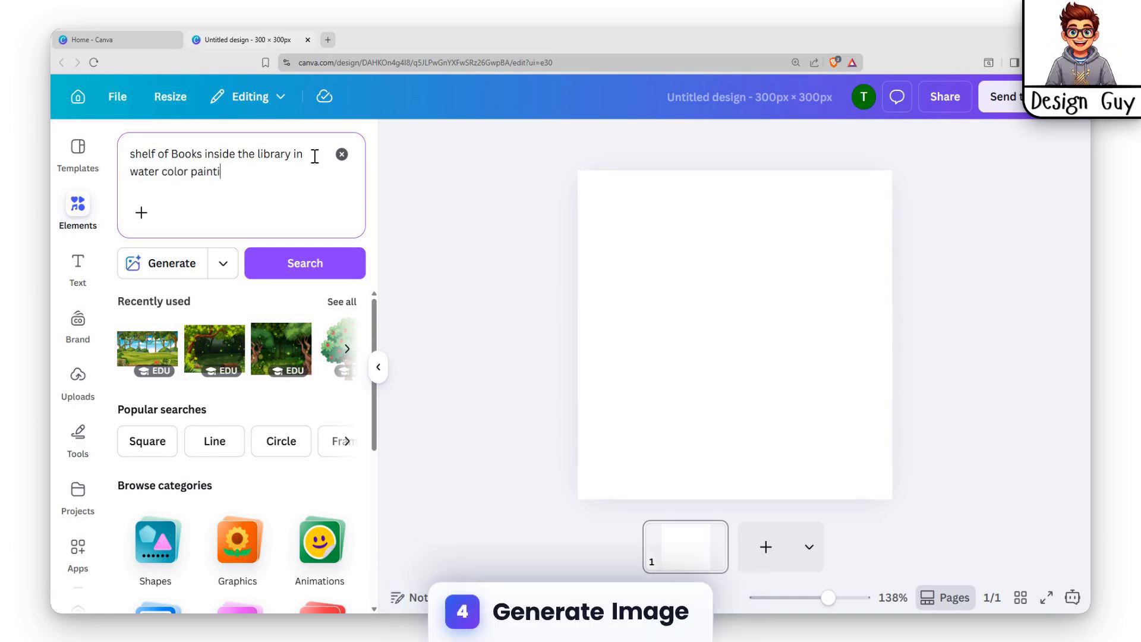
text(ng s)
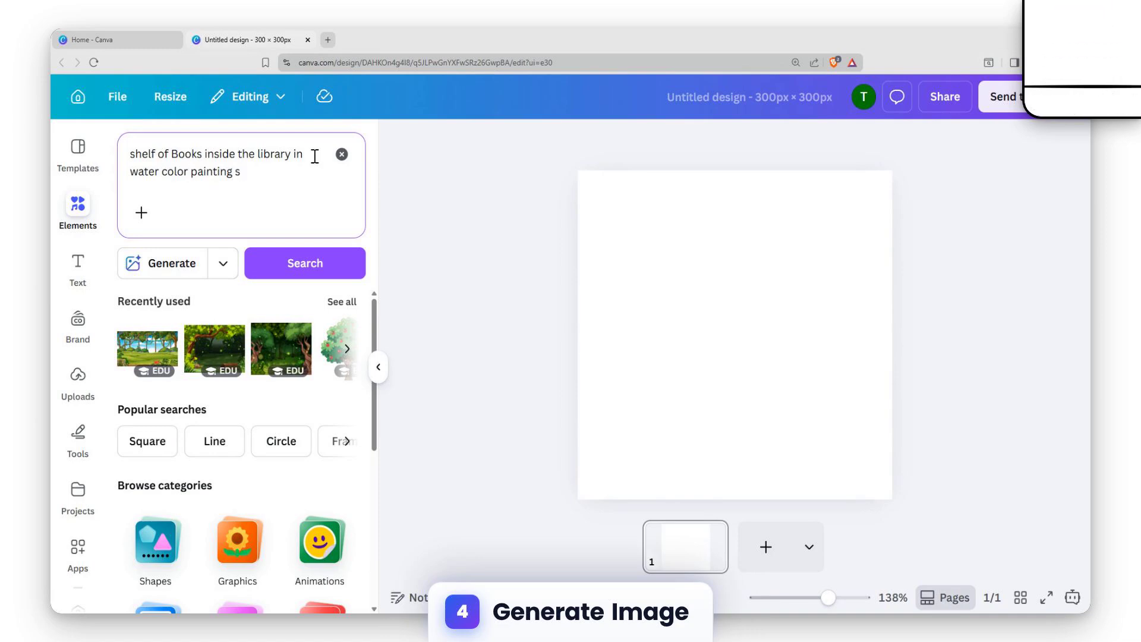
text(type)
key(BackSpace)
key(BackSpace)
text(le)
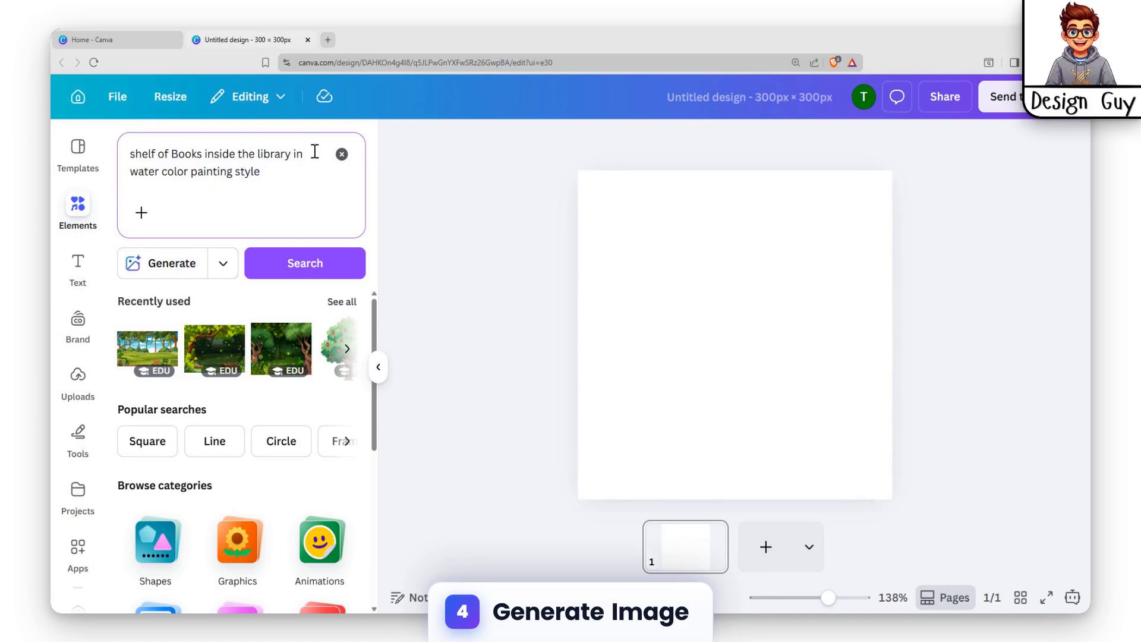
click(169, 264)
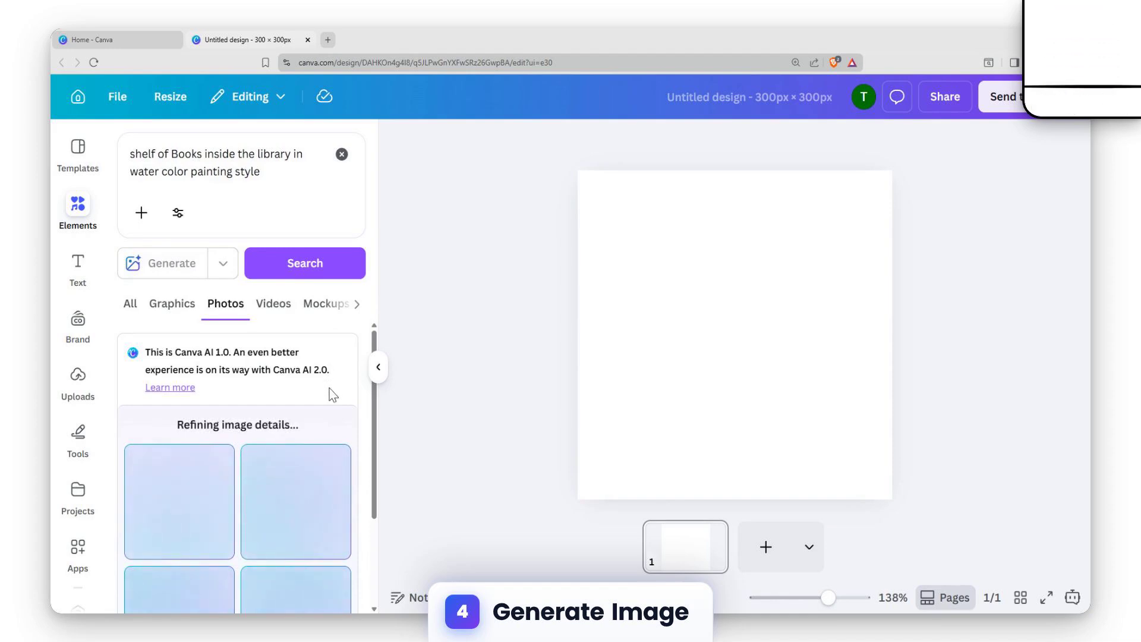
- Add the first generated image, the bookshelf beside a blue-toned window, and enlarge it to fill the whole page
scroll(331, 400, down, 2)
scroll(331, 400, up, 2)
drag(377, 390, 377, 420)
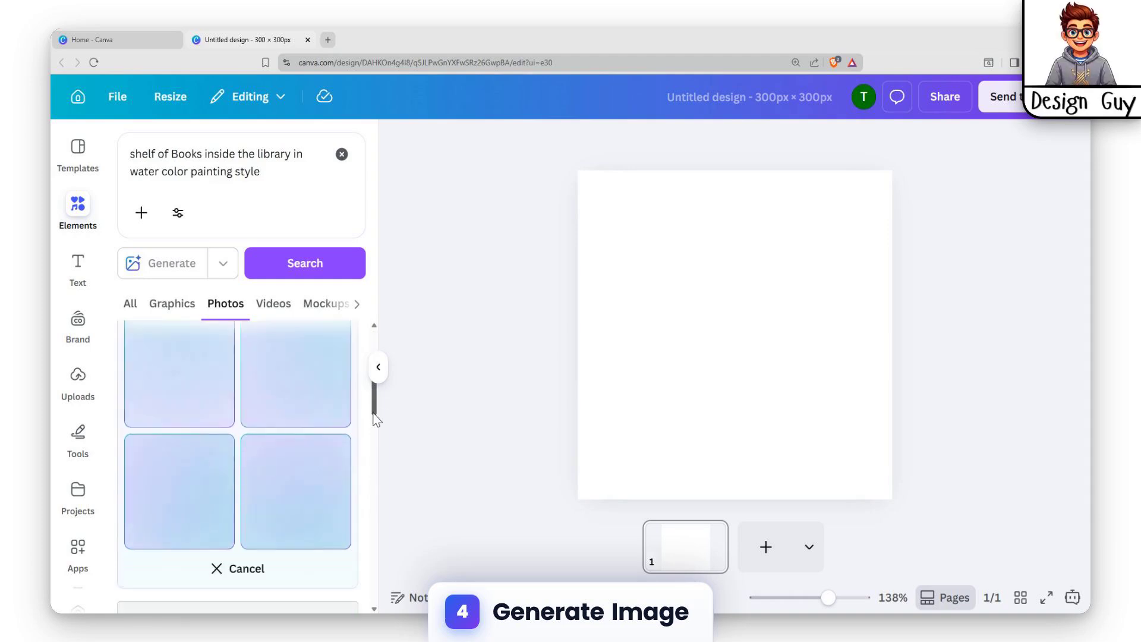
scroll(377, 420, up, 2)
scroll(359, 429, down, 2)
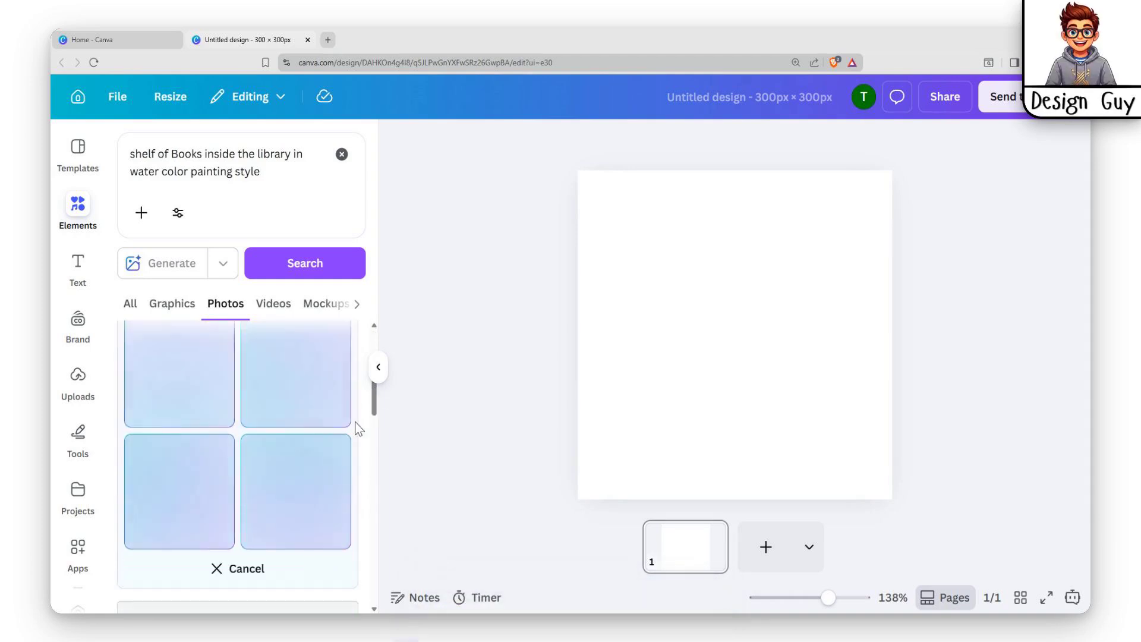
scroll(359, 429, up, 2)
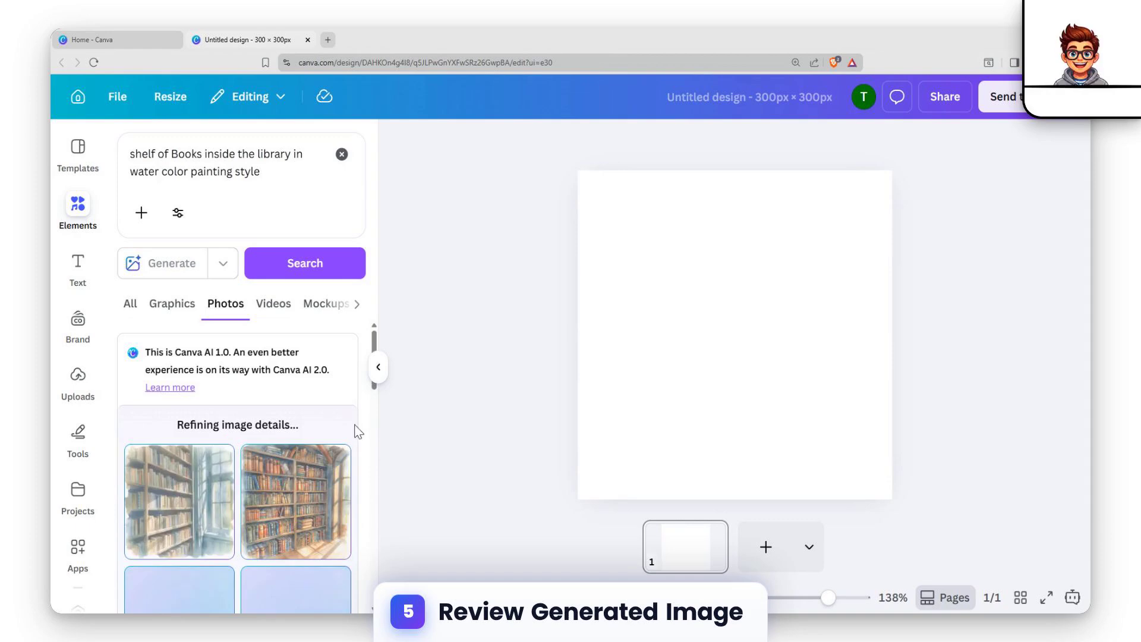
scroll(355, 437, down, 2)
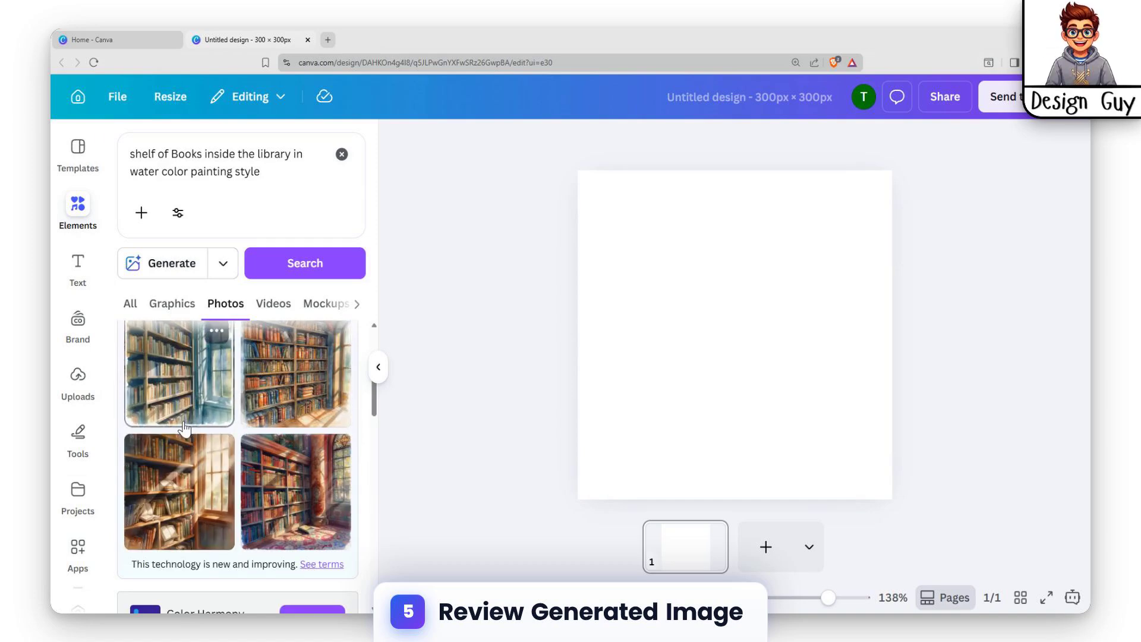
click(183, 400)
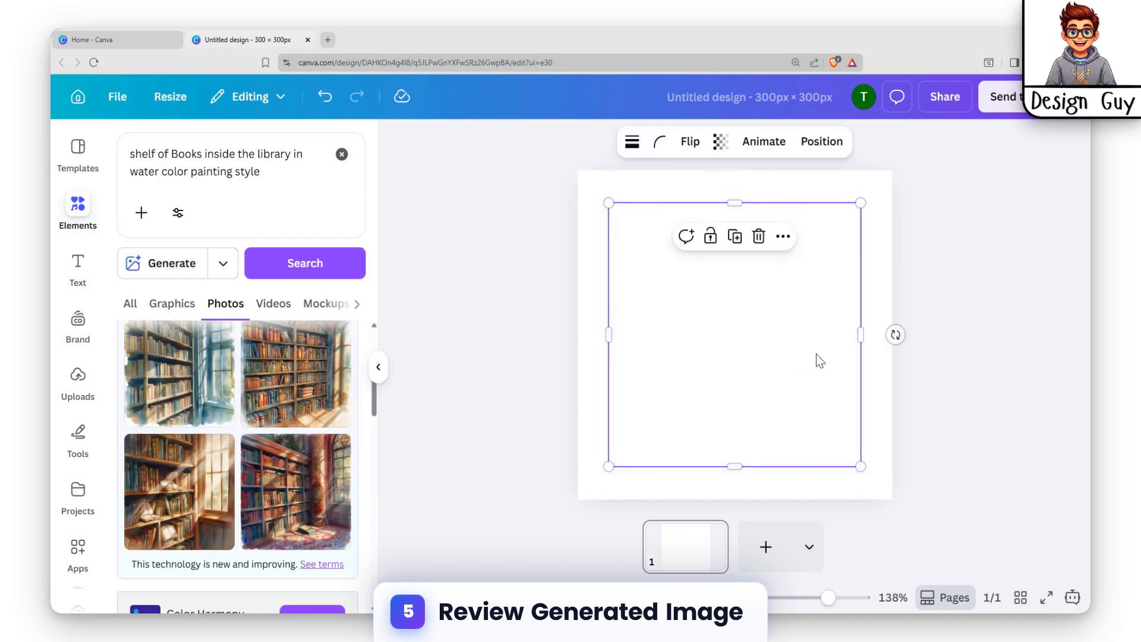
drag(796, 350, 765, 318)
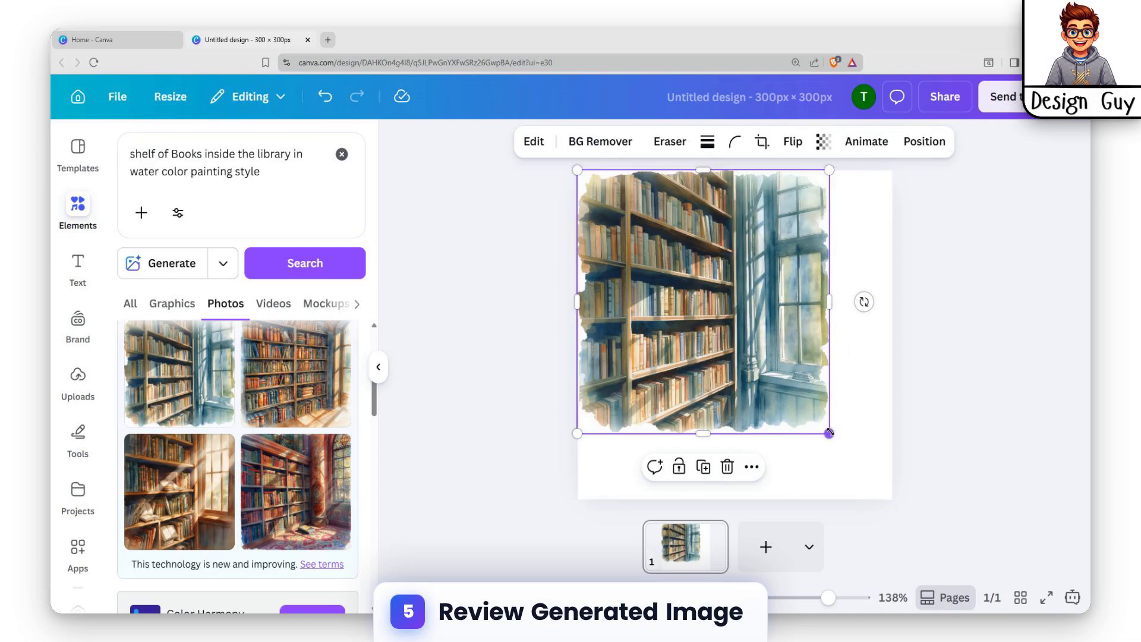
drag(829, 433, 892, 497)
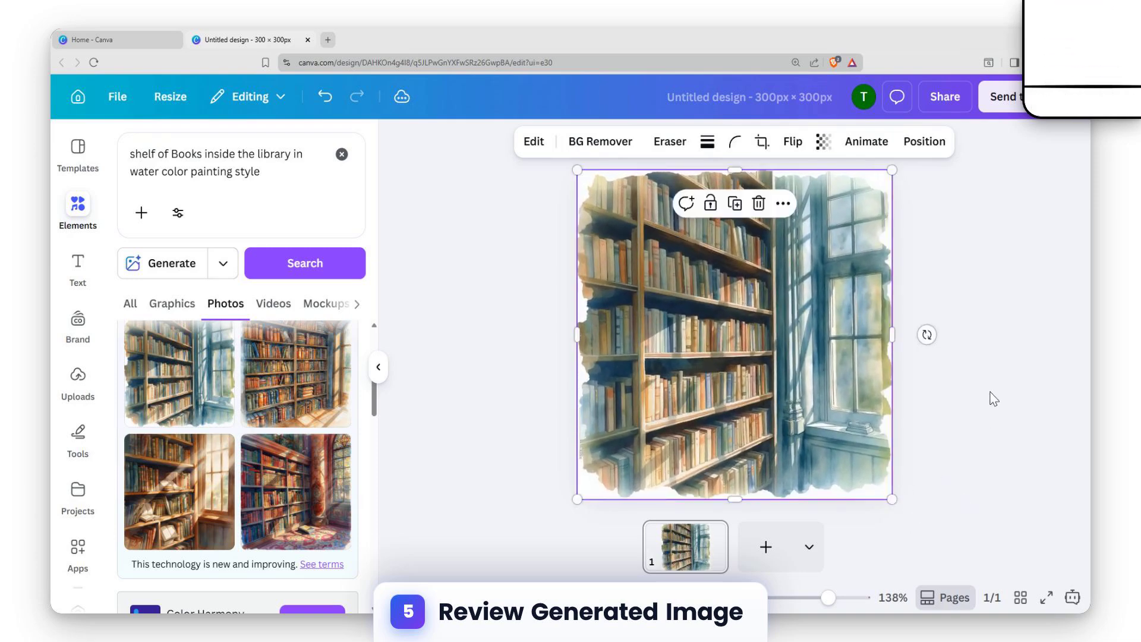
click(980, 403)
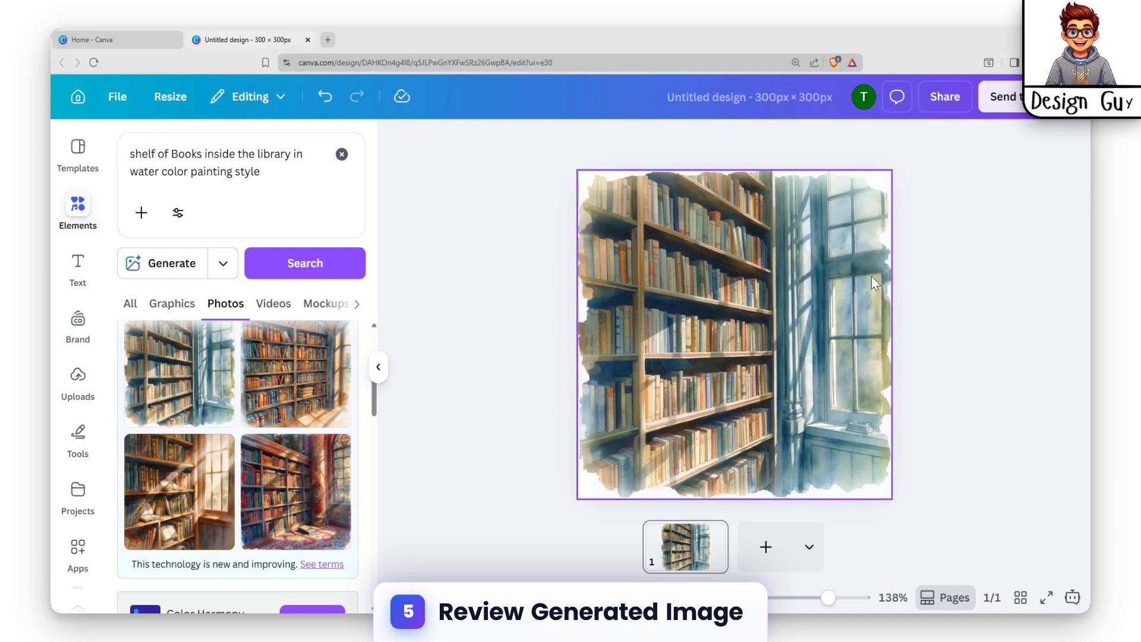
click(875, 232)
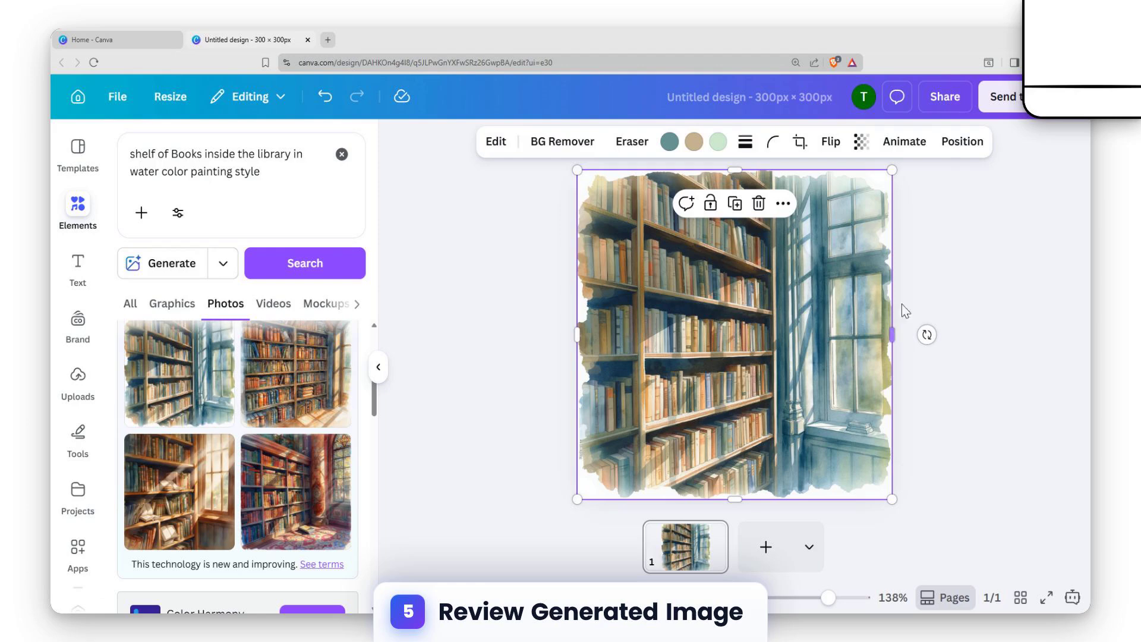
click(951, 253)
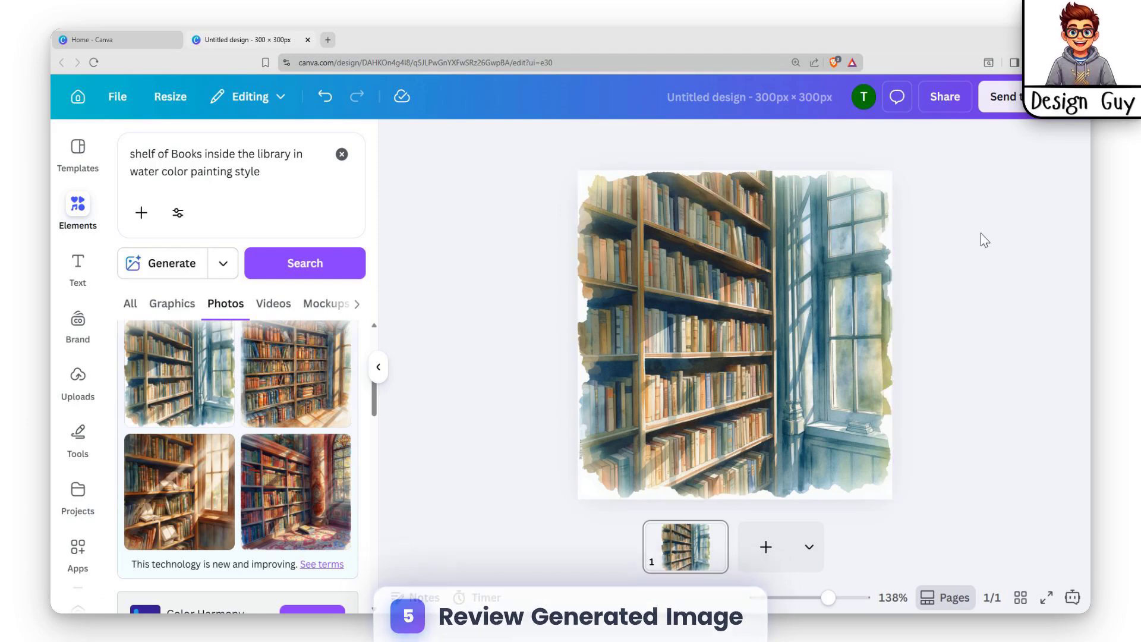
click(736, 304)
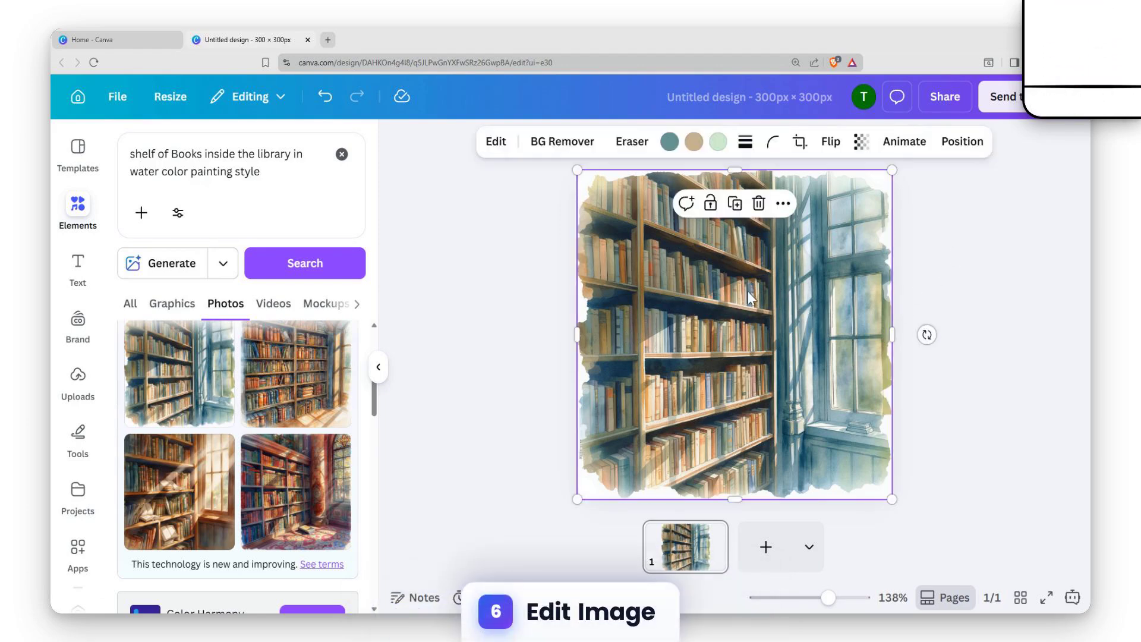
click(942, 252)
- Open the editing options of the bookshelf image and show all Style Match styles
click(754, 260)
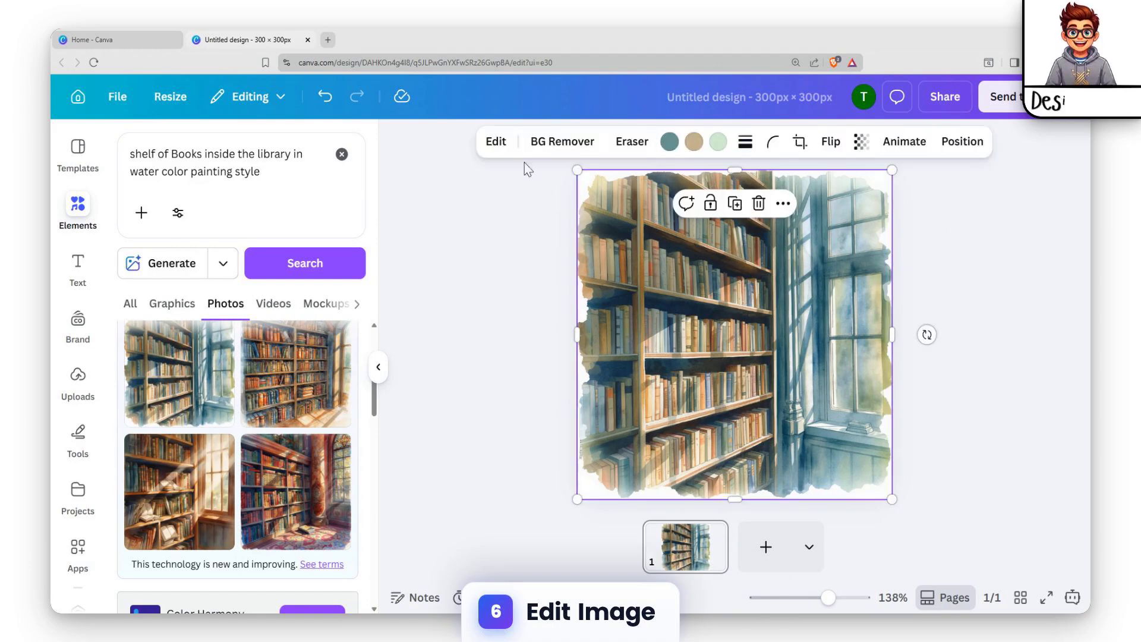
click(496, 142)
scroll(248, 374, down, 3)
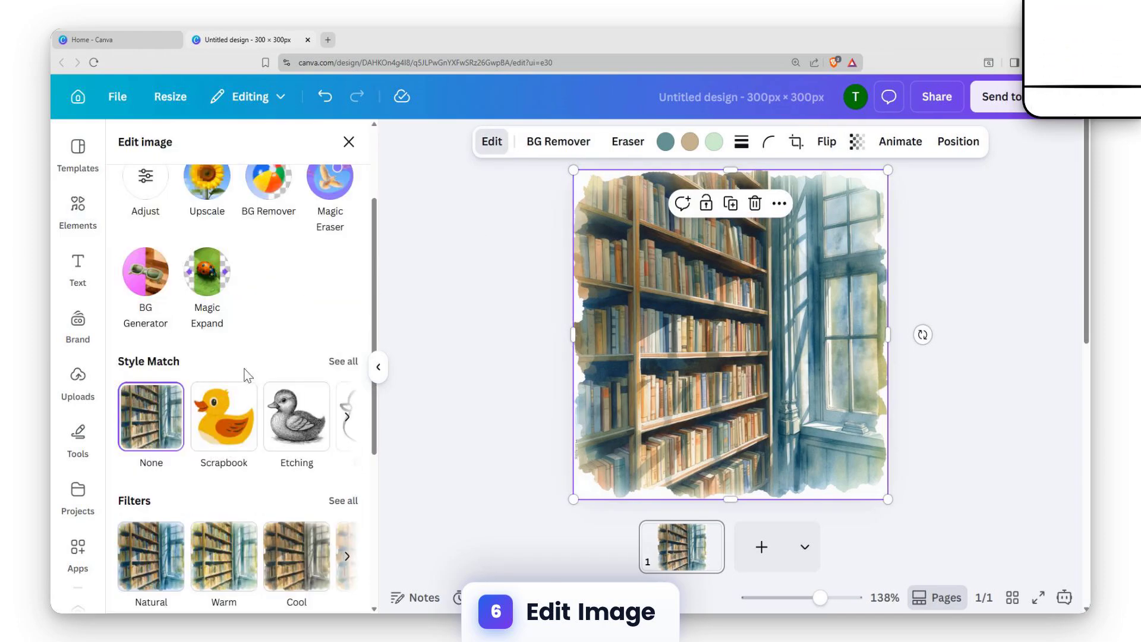
click(344, 363)
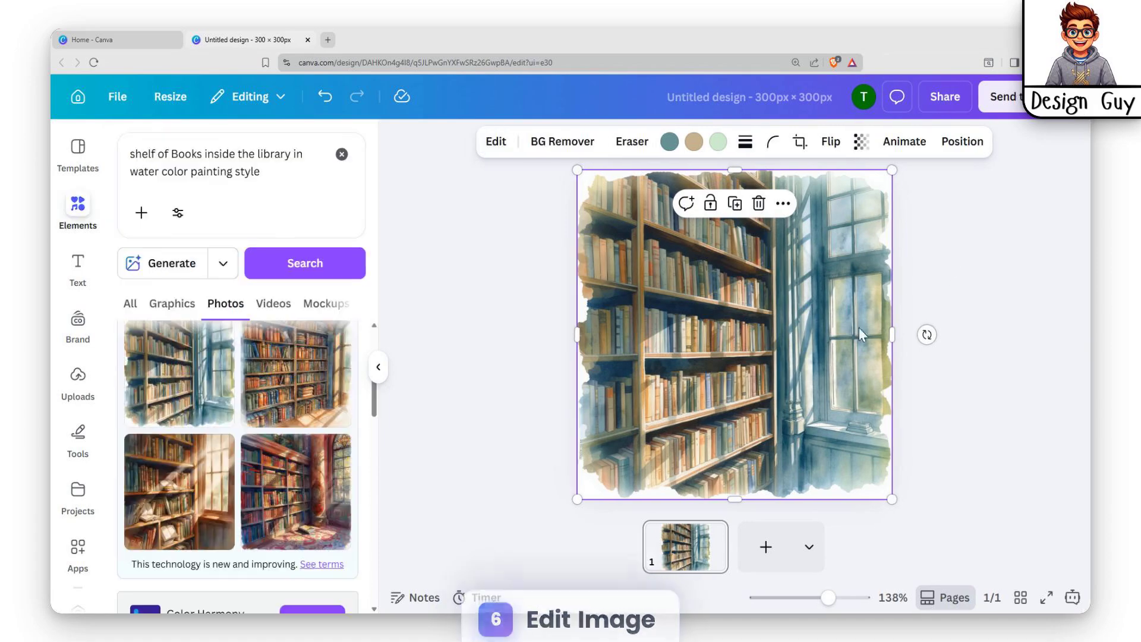
- Add a blank second page and clear the previous element description
click(761, 547)
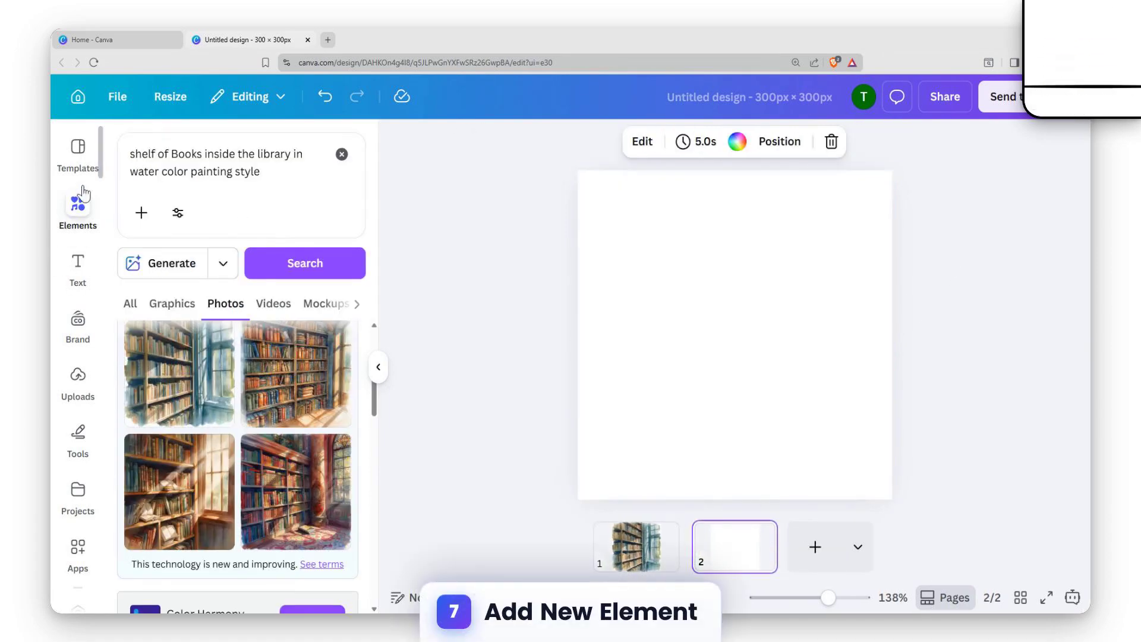
click(72, 217)
click(342, 162)
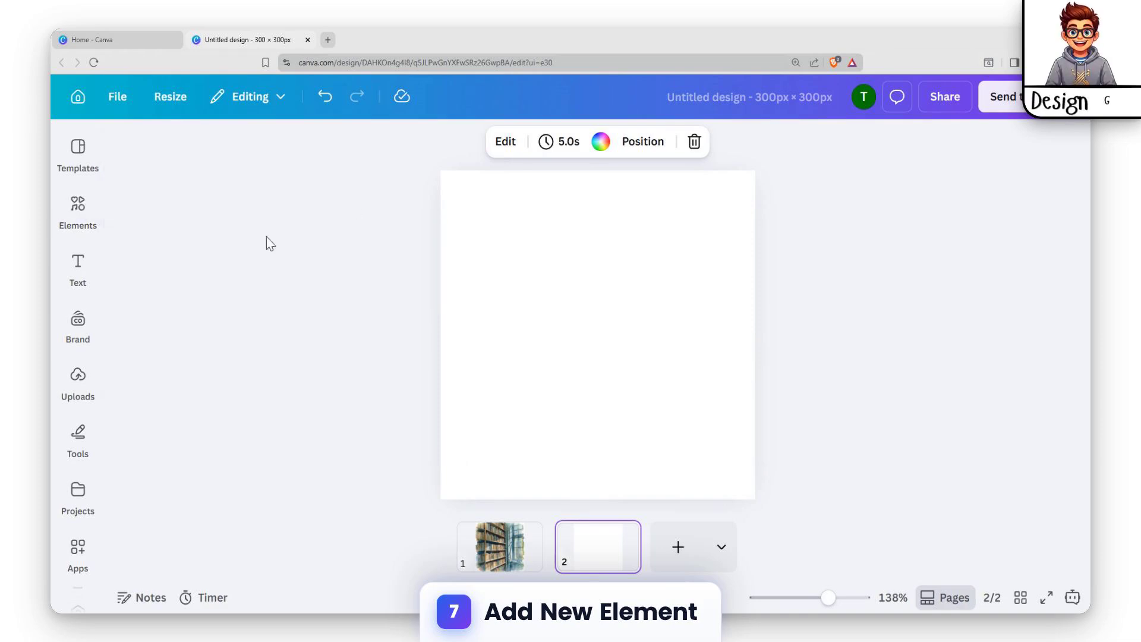
- Search the elements for "photo" and limit the results to photos
click(75, 209)
click(258, 174)
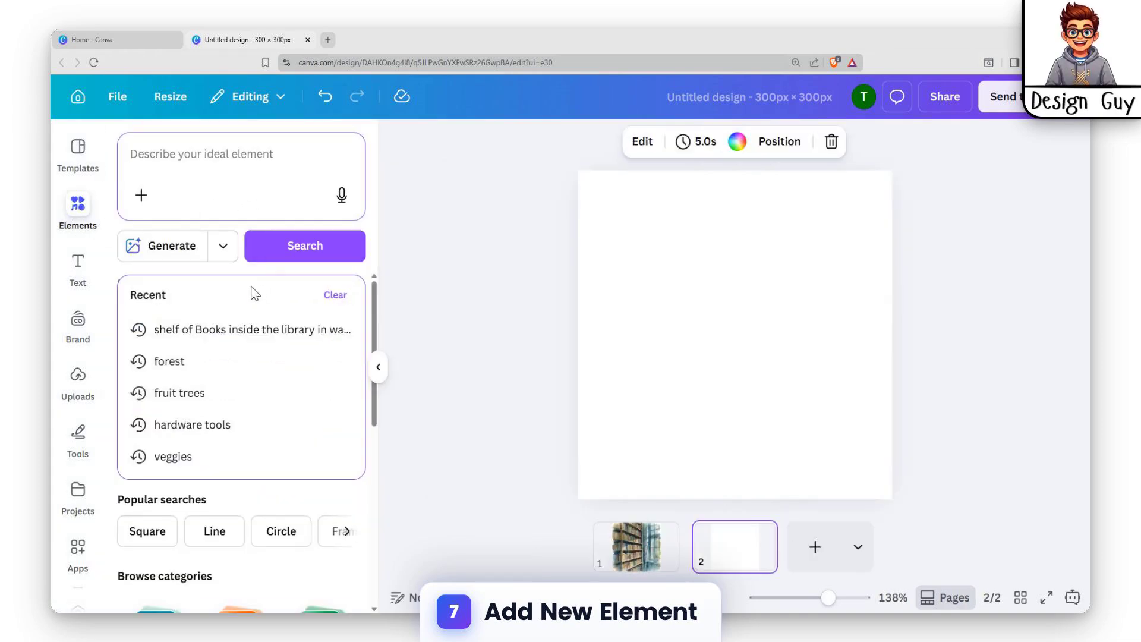
text(photo)
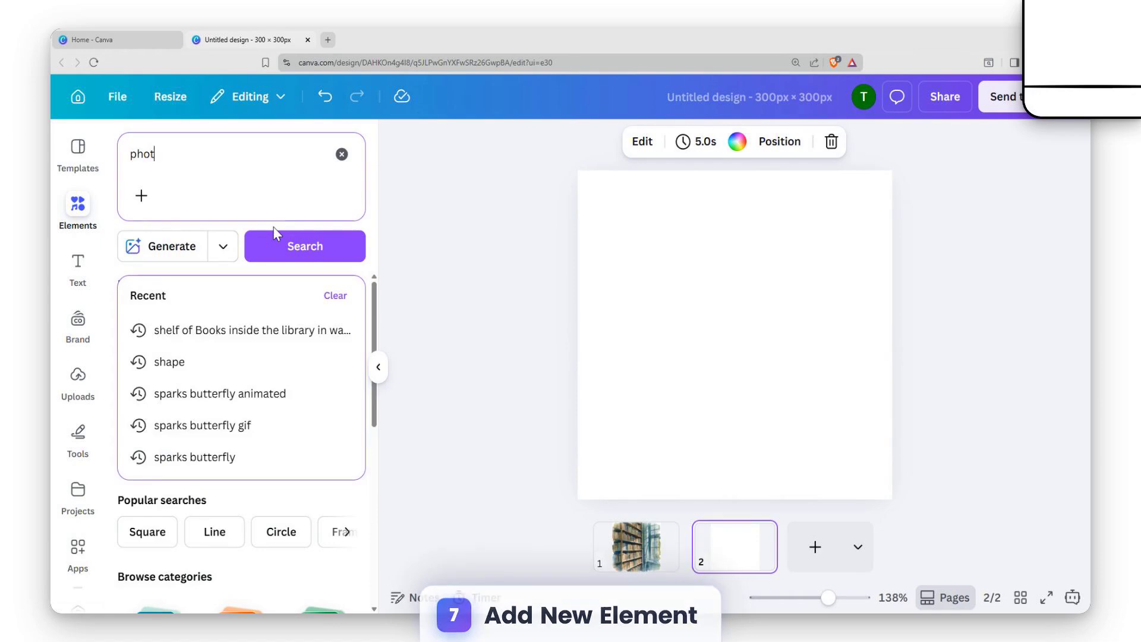
key(Return)
scroll(239, 457, down, 4)
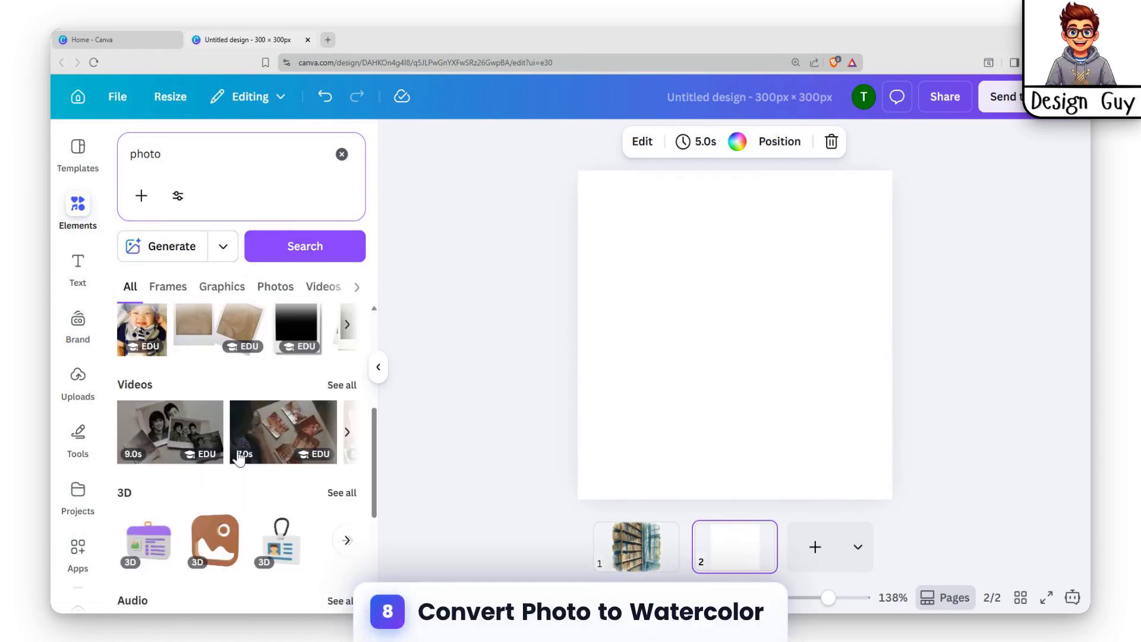
scroll(163, 379, up, 4)
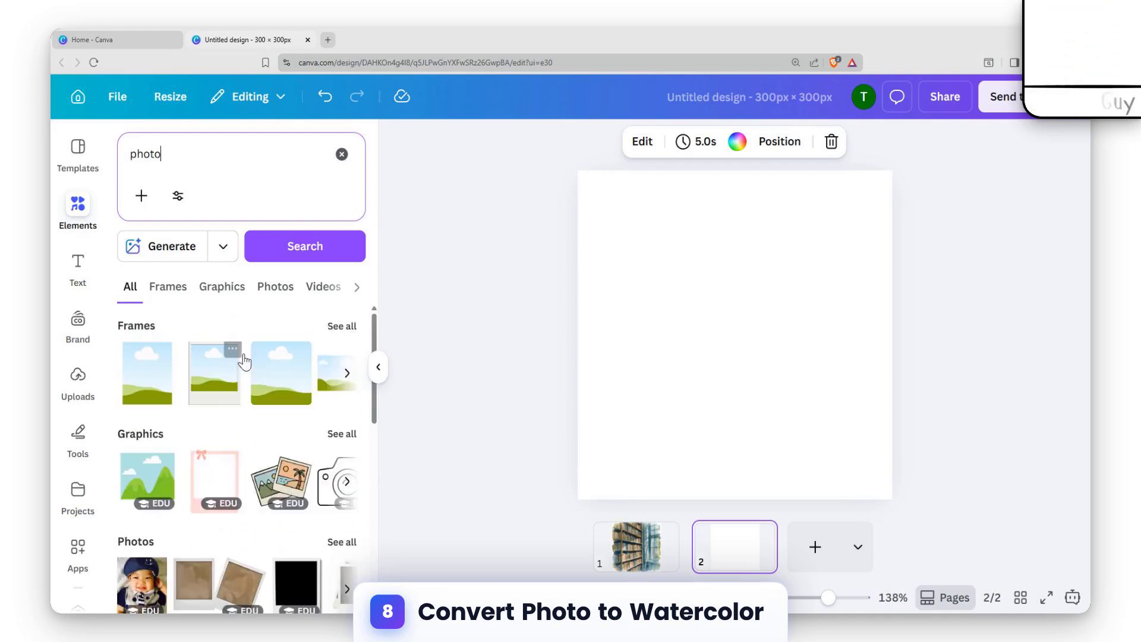
click(225, 287)
click(275, 287)
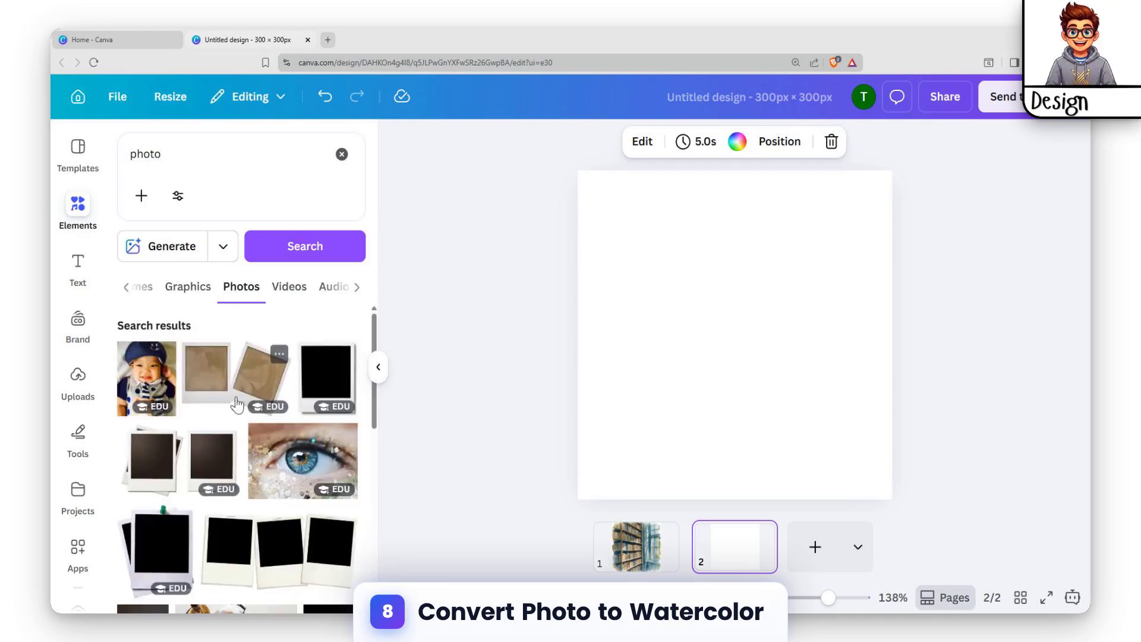
- Add the photo of the smiling long-haired girl against a teal background to page 2
scroll(247, 460, down, 3)
scroll(247, 459, down, 8)
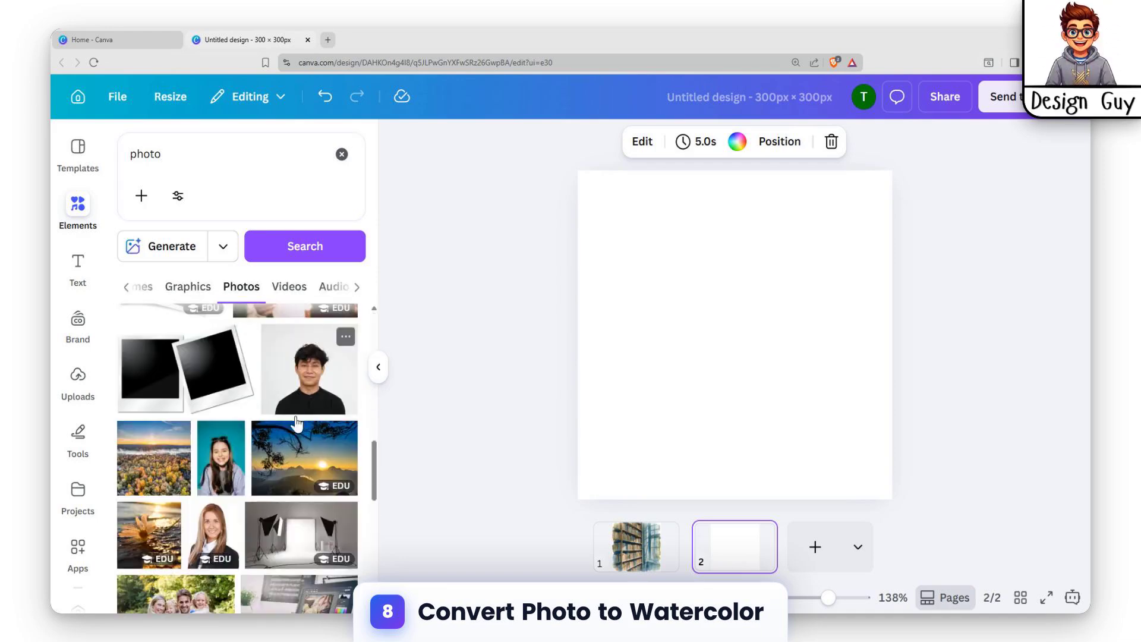
scroll(271, 477, up, 2)
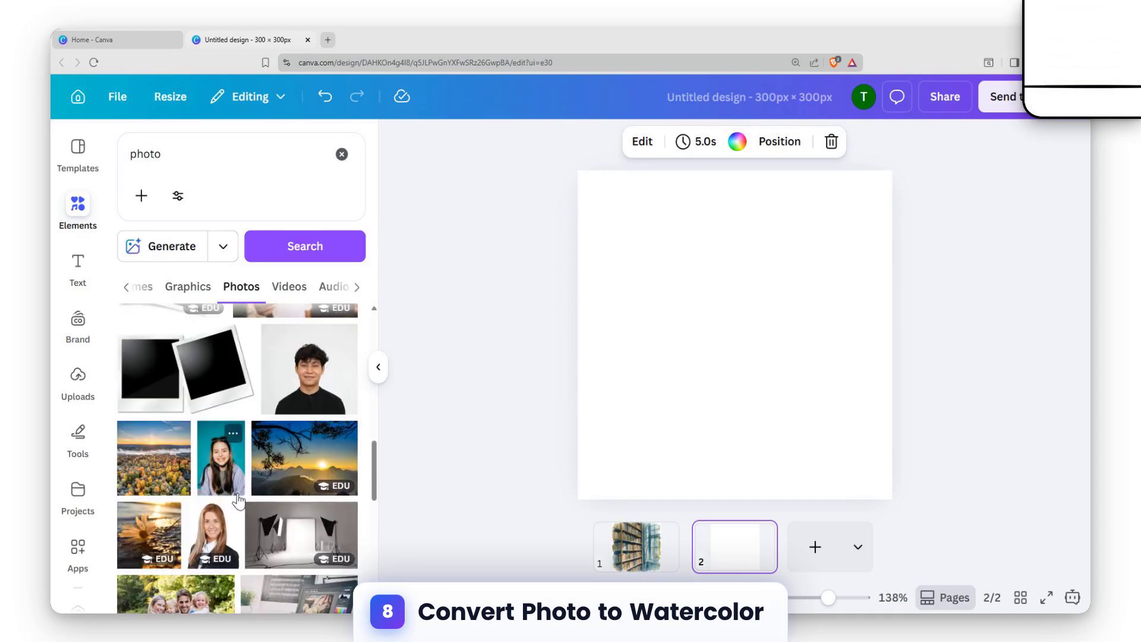
click(217, 487)
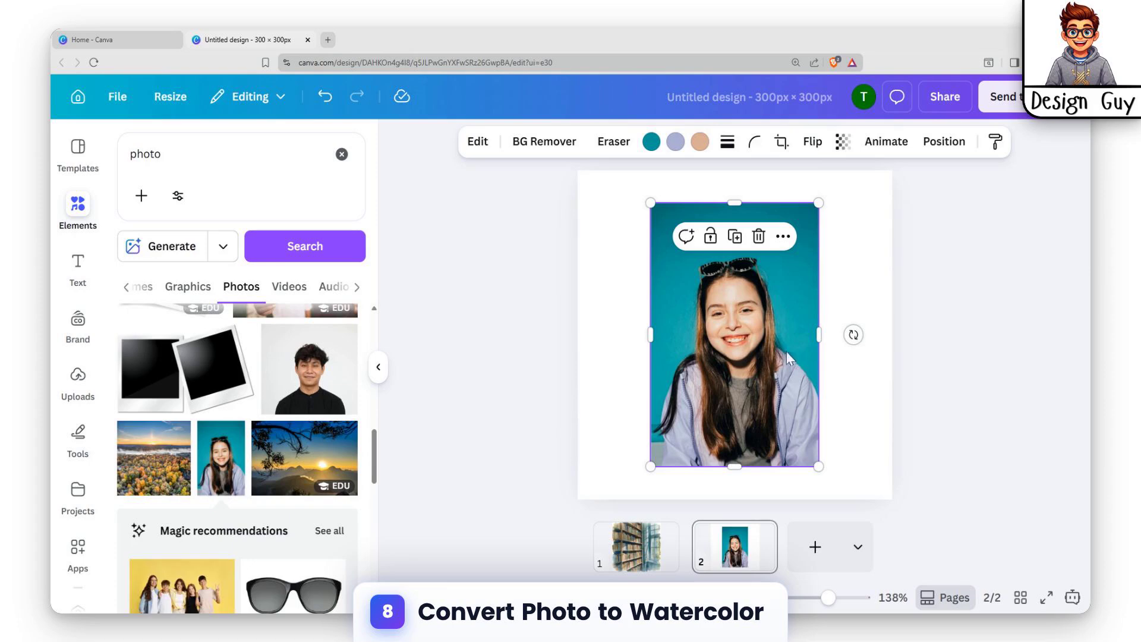
- Apply the Watercolour style from the handmade Style Match styles to the portrait photo
click(478, 143)
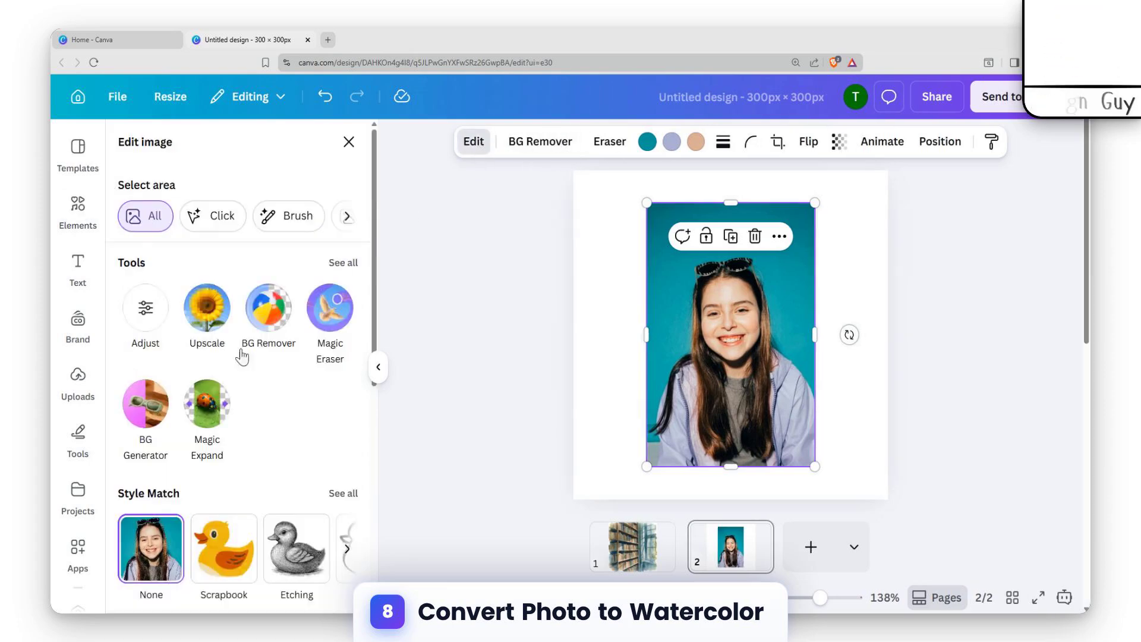
scroll(238, 416, down, 2)
click(344, 363)
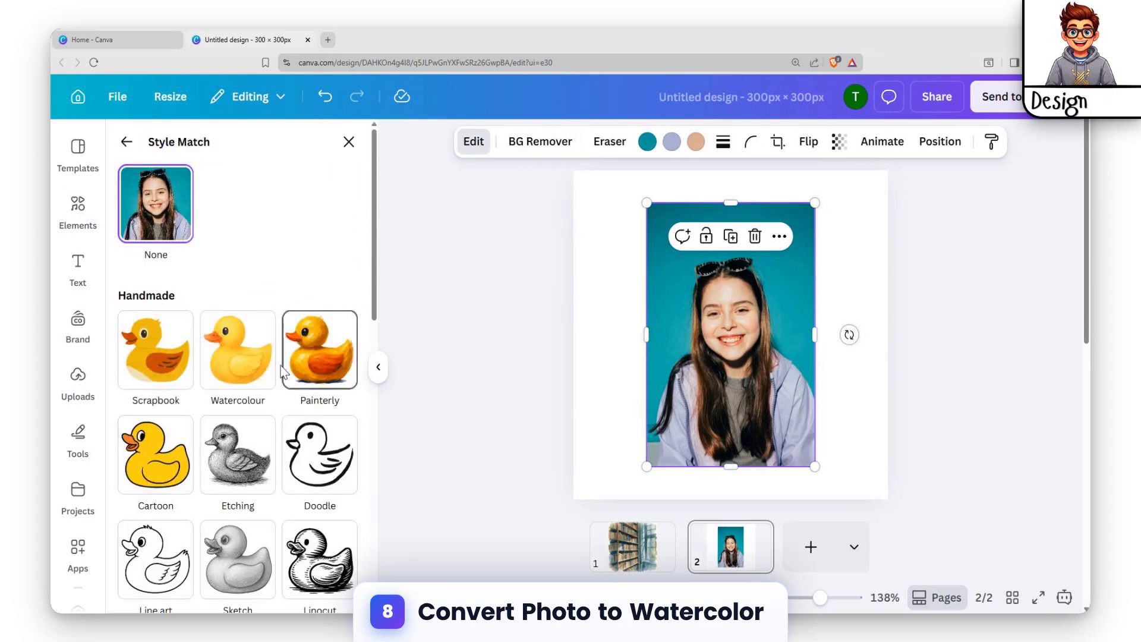
scroll(297, 366, down, 2)
scroll(262, 342, up, 2)
click(262, 342)
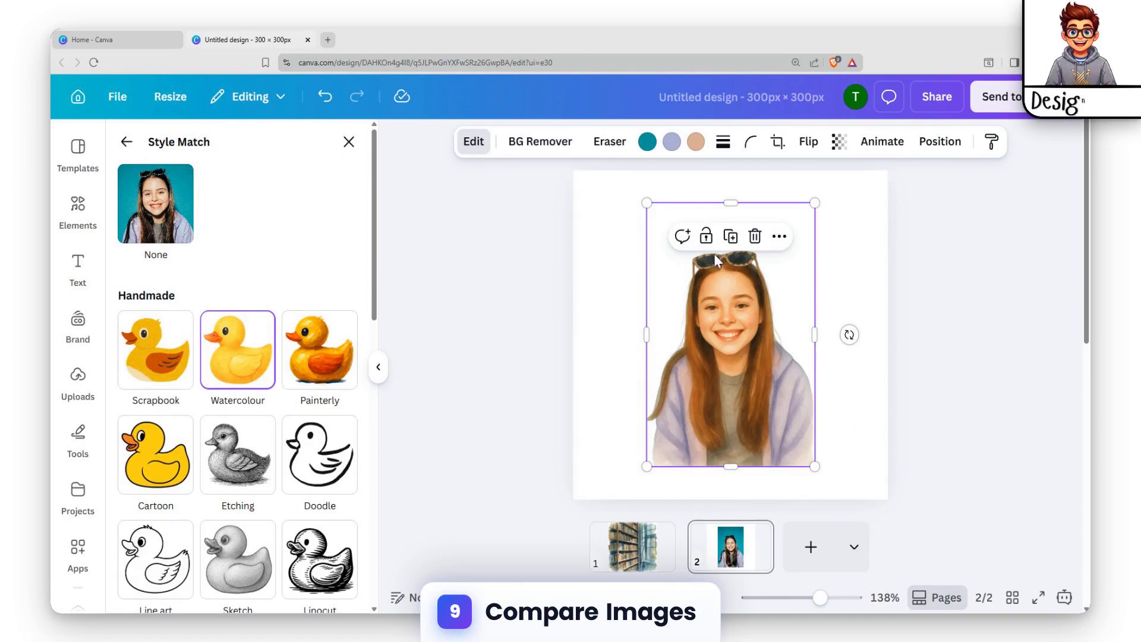
- Enlarge the watercolour portrait until it fills the page height and center it horizontally on the page
drag(740, 303, 666, 270)
drag(741, 433, 858, 484)
drag(667, 341, 718, 315)
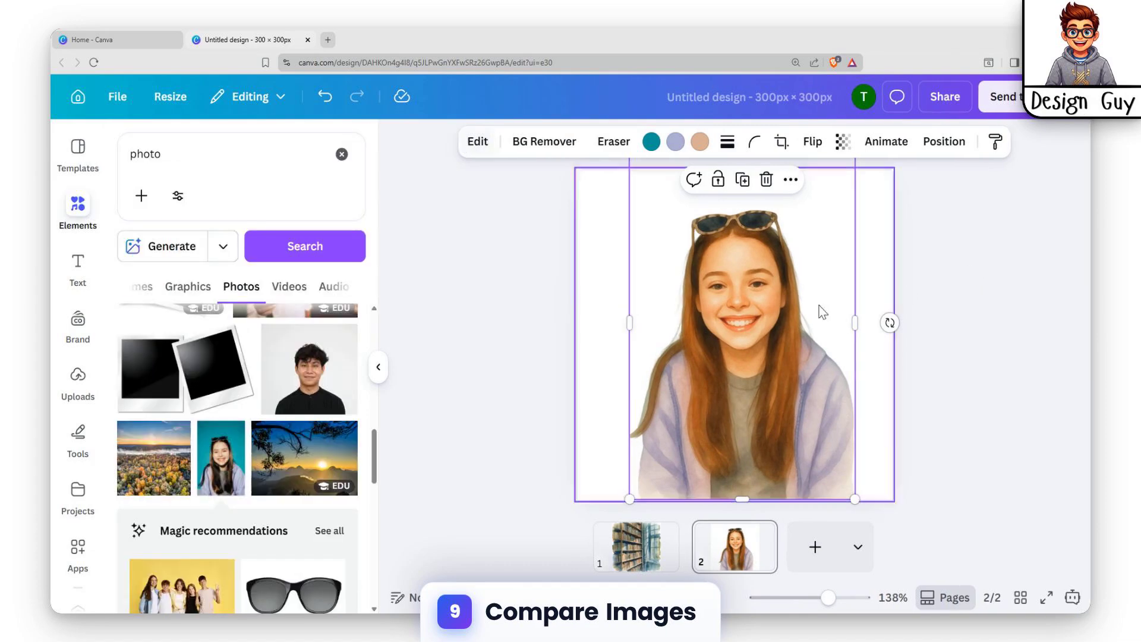
click(475, 321)
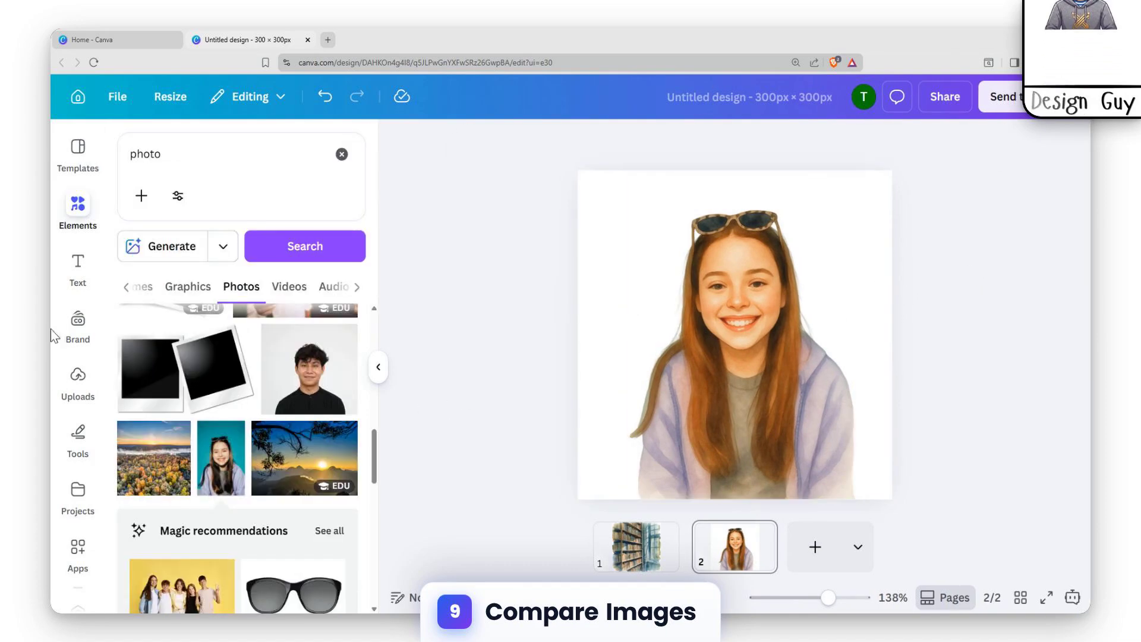
- Add the original portrait photo beside the watercolour version and shrink both to matching heights in the page's upper-right area
drag(221, 457, 623, 349)
drag(780, 361, 817, 364)
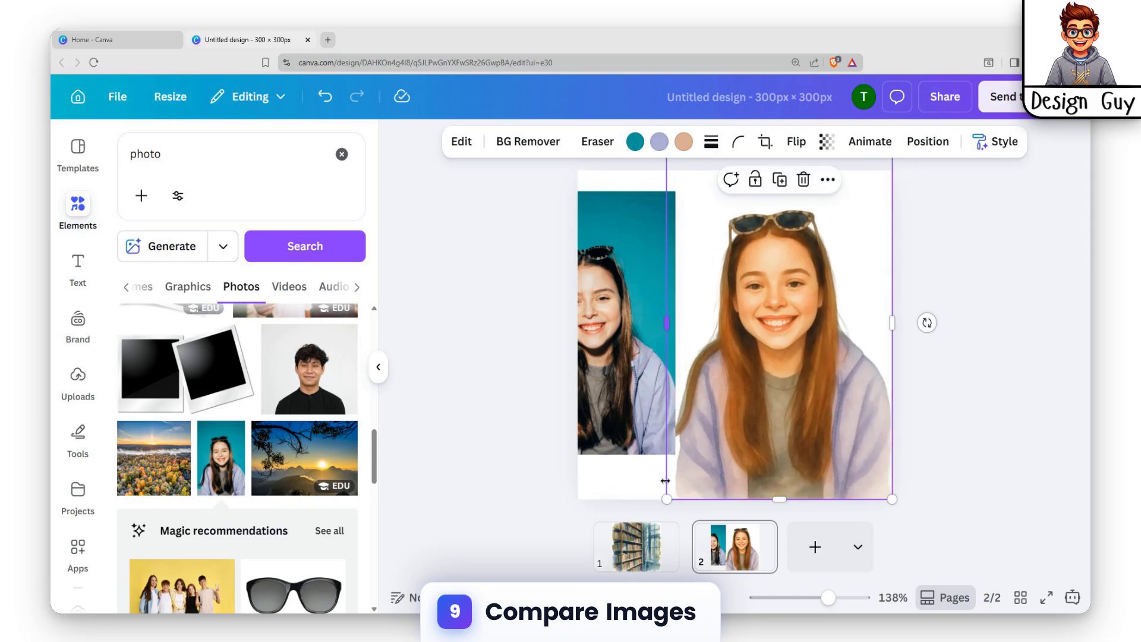
drag(667, 499, 782, 319)
drag(621, 339, 728, 338)
drag(615, 433, 691, 317)
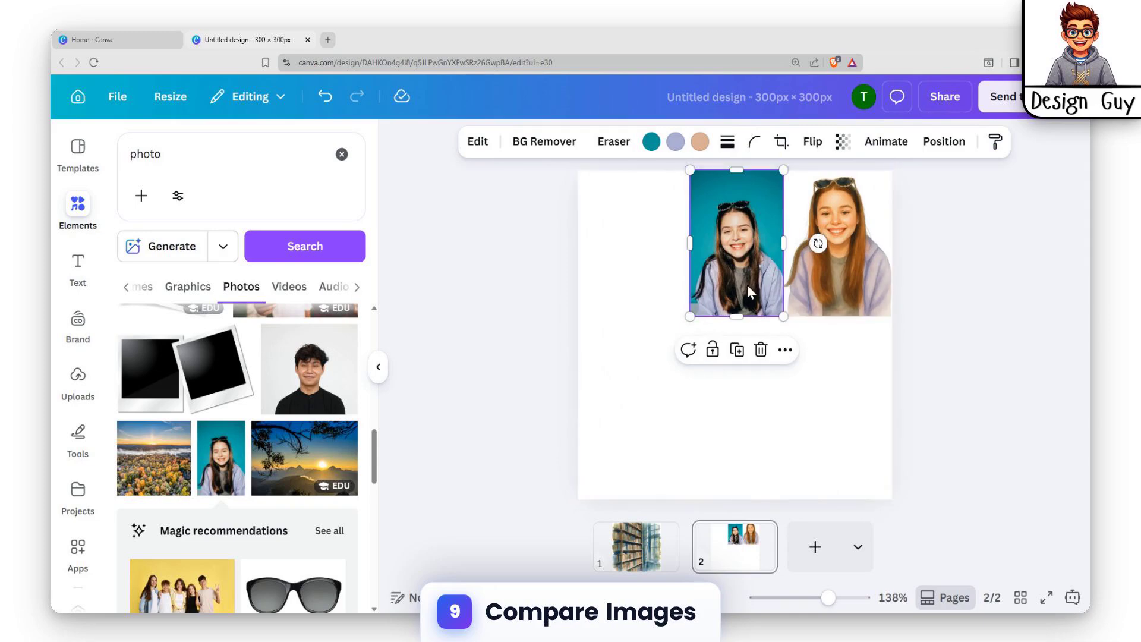
mouse_move(747, 292)
mouse_down()
mouse_move(760, 290)
mouse_move(749, 287)
mouse_up()
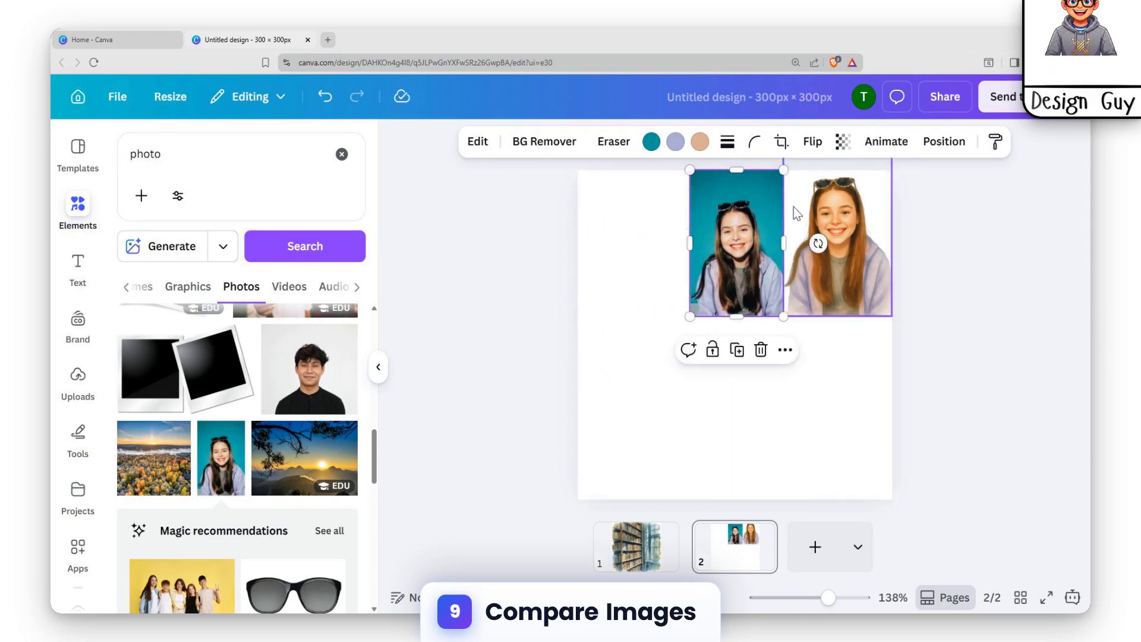
- Move both portraits to the page's lower-left area and enlarge them equally, side by side with the original photo first
drag(731, 219, 662, 405)
drag(803, 294, 736, 452)
click(660, 419)
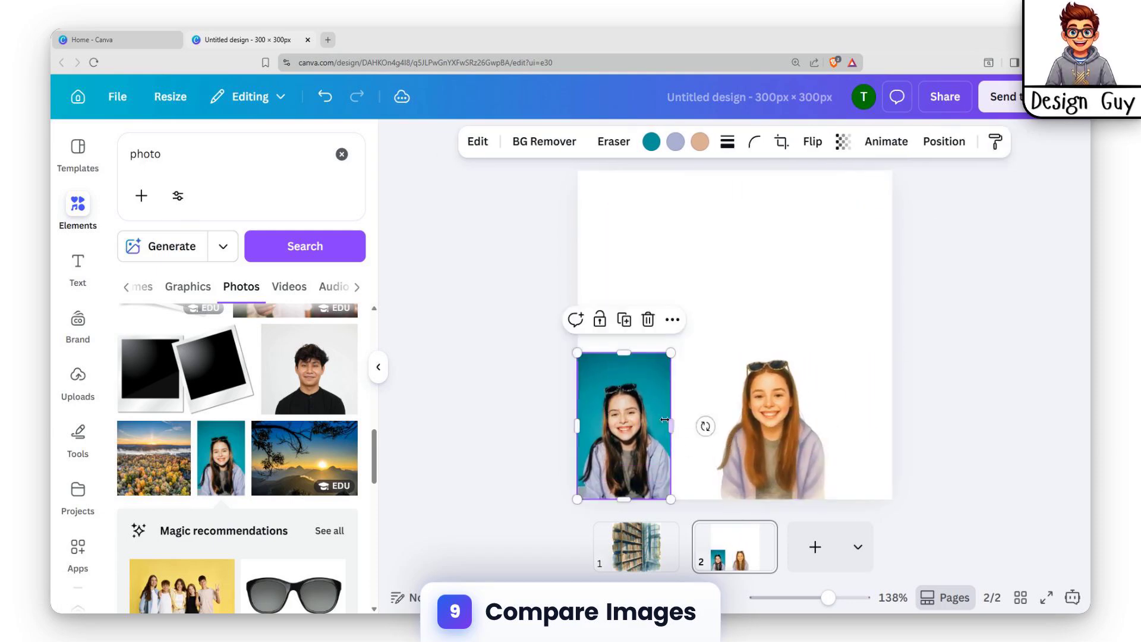
drag(671, 352, 687, 329)
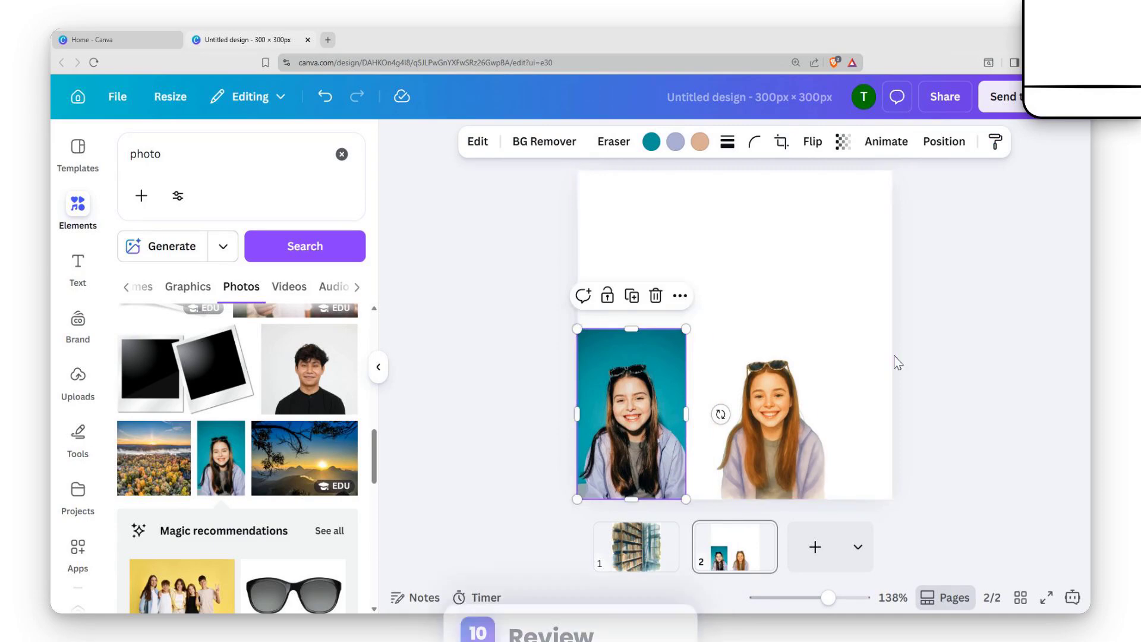
drag(773, 428, 743, 428)
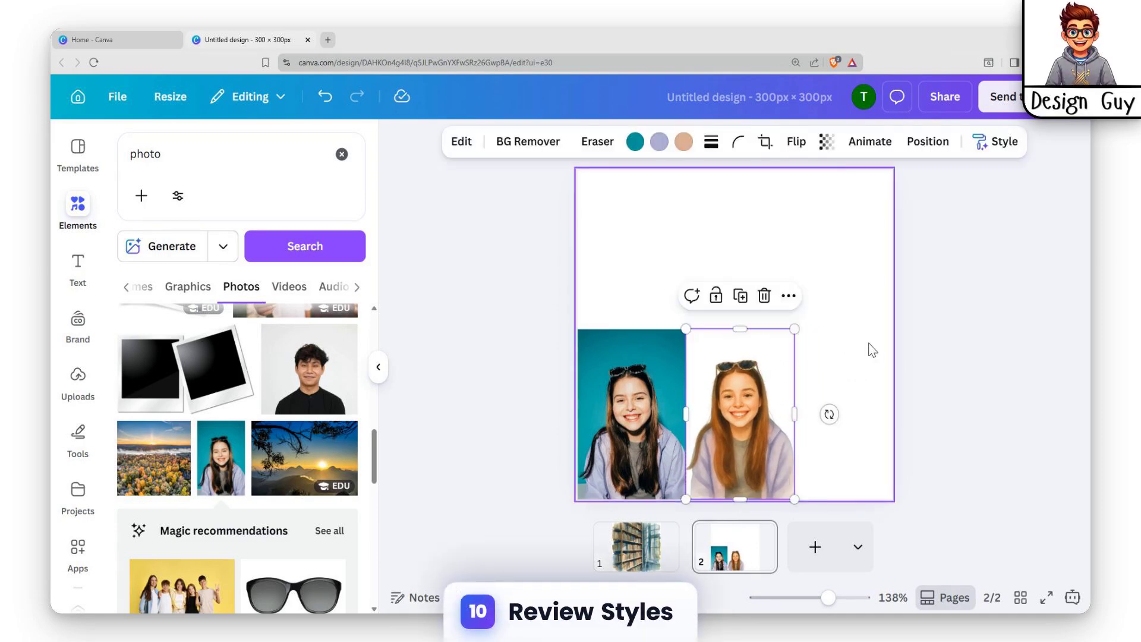
click(860, 354)
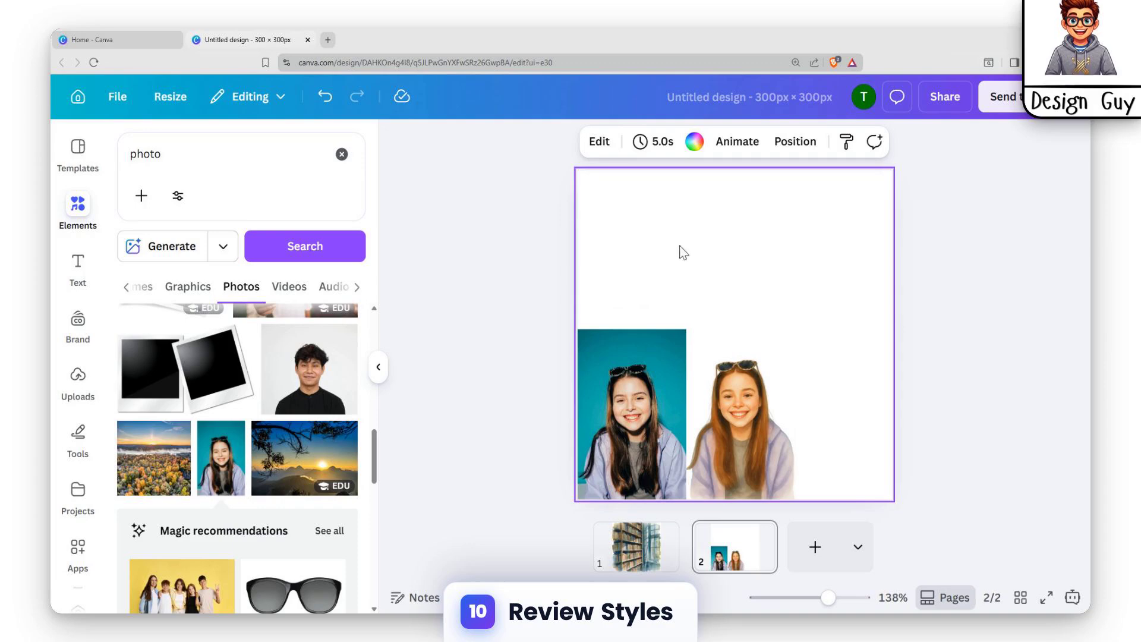
- Compare the bookshelf image on page 1 with the two portraits on page 2
click(662, 525)
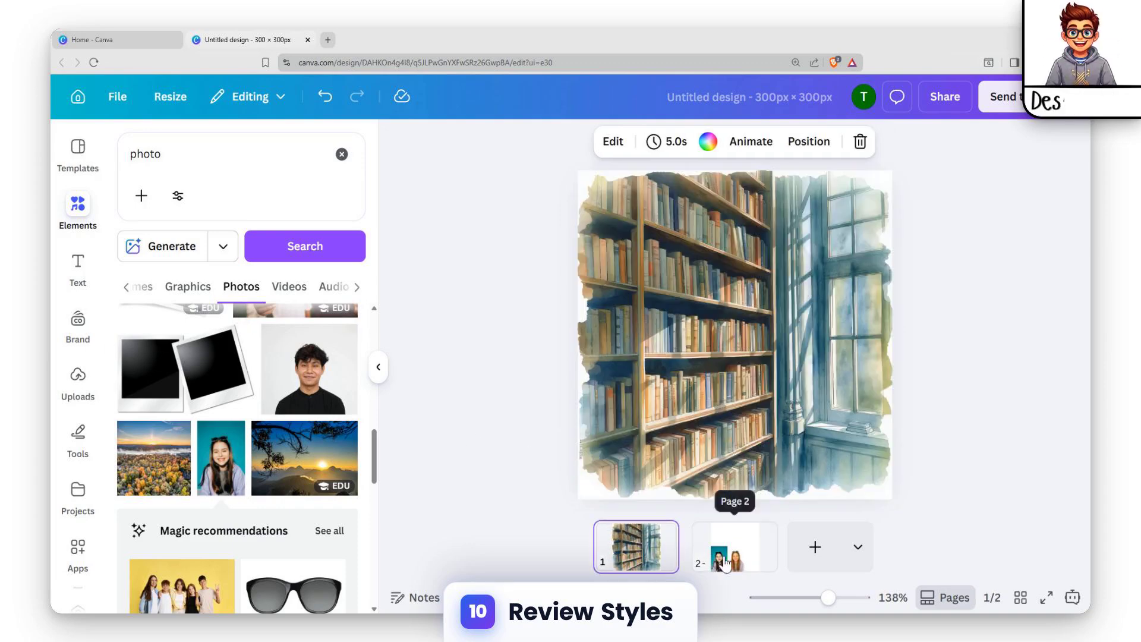
click(707, 555)
click(653, 538)
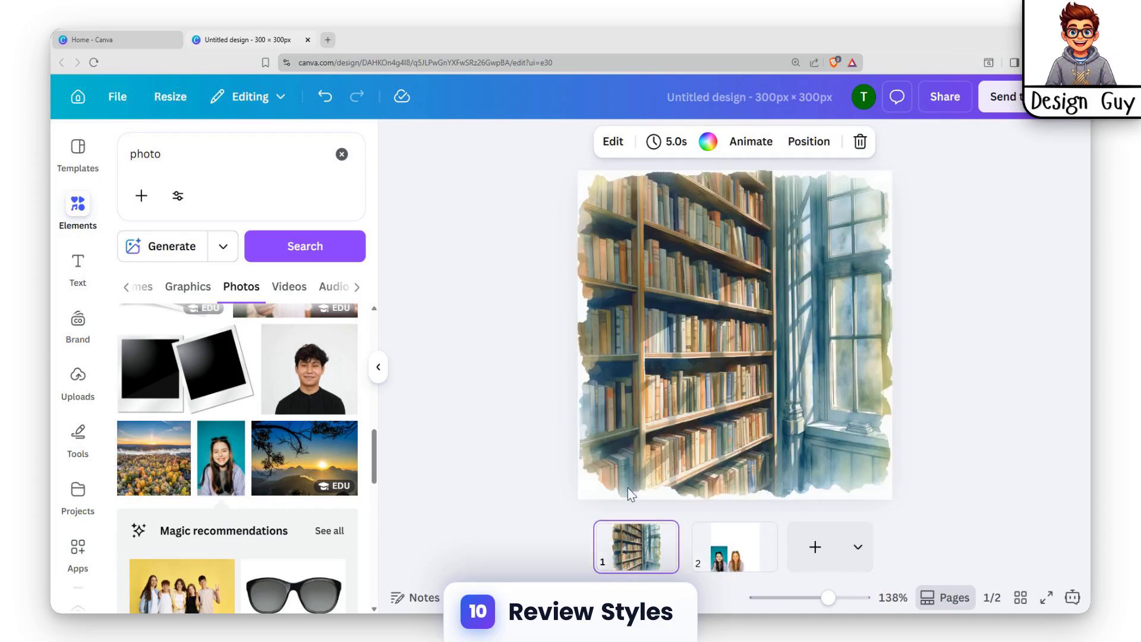
click(811, 291)
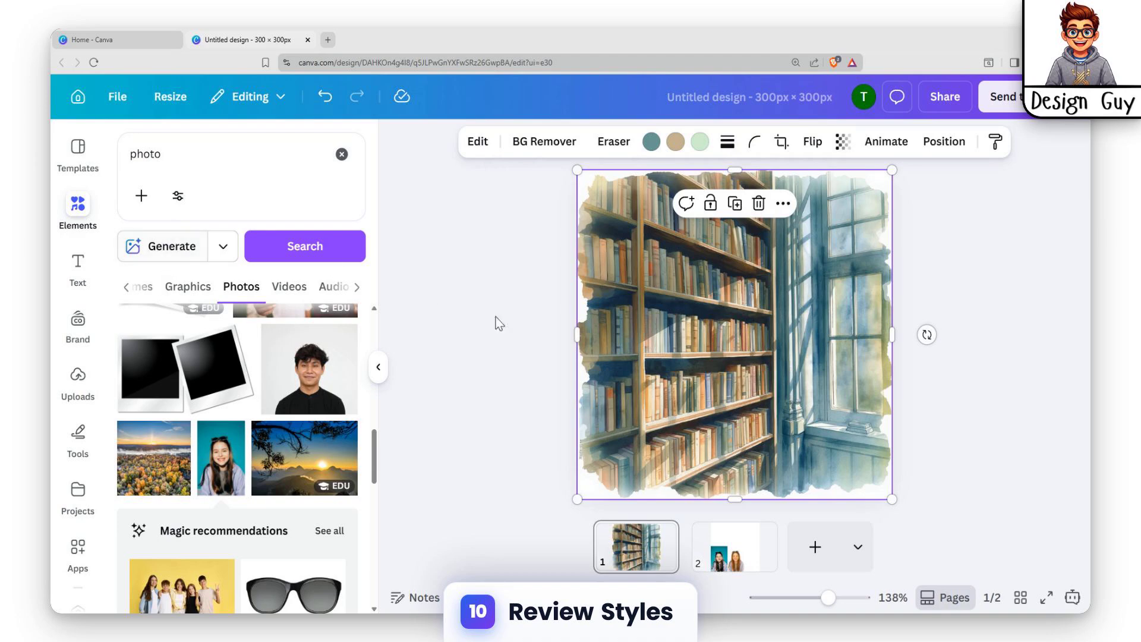
- Open the editing options of the watercolour portrait on page 2 and show all Style Match styles
click(754, 550)
click(737, 362)
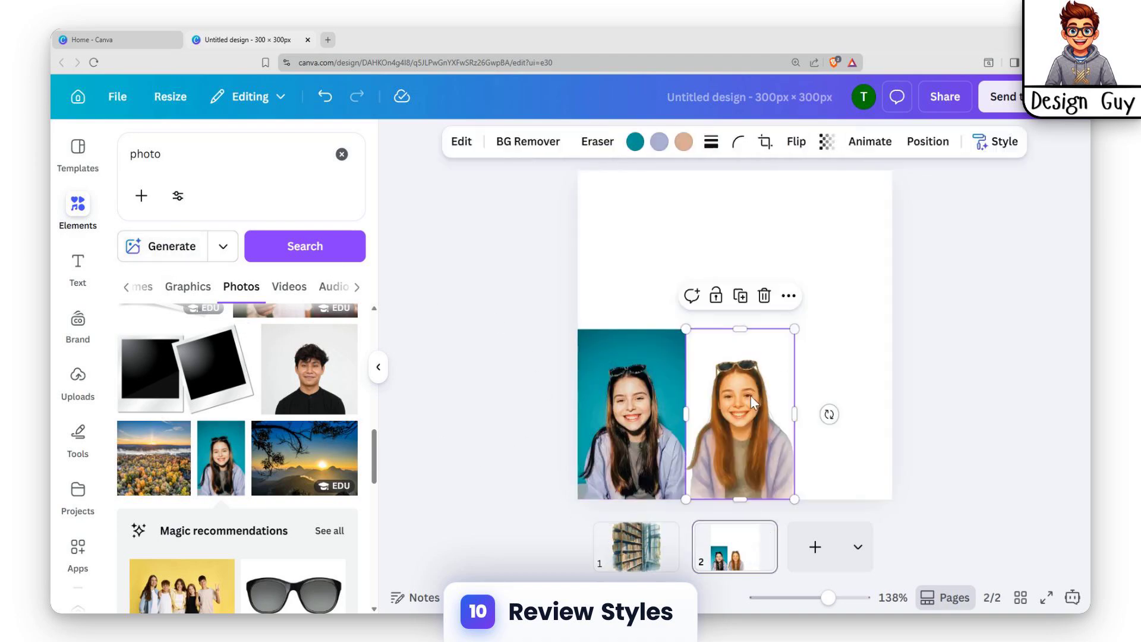
click(459, 142)
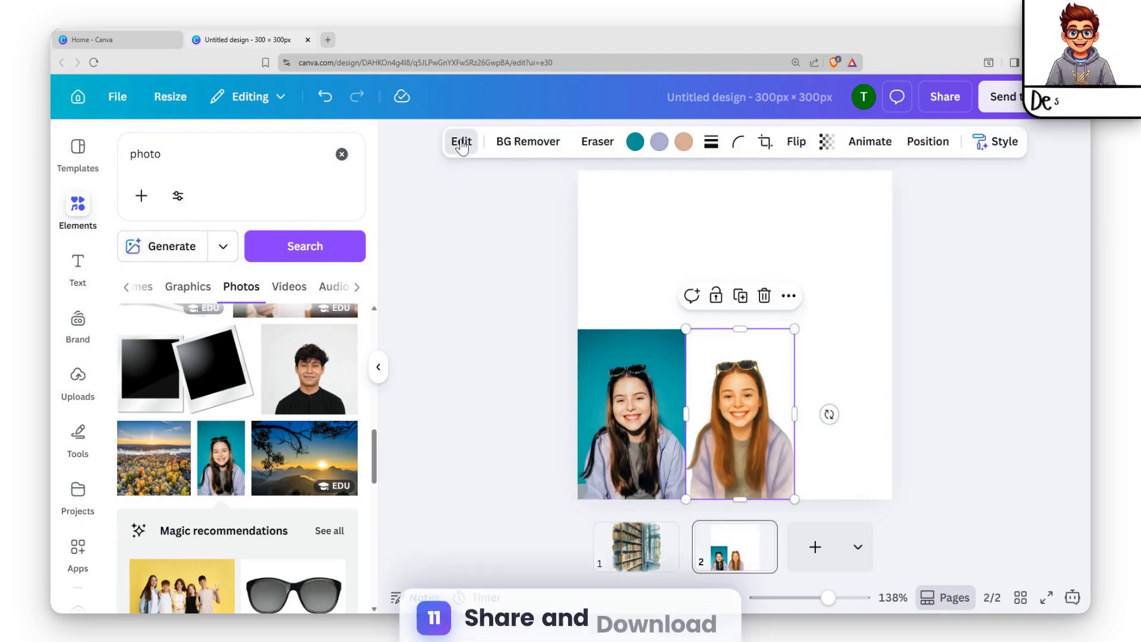
scroll(266, 446, down, 2)
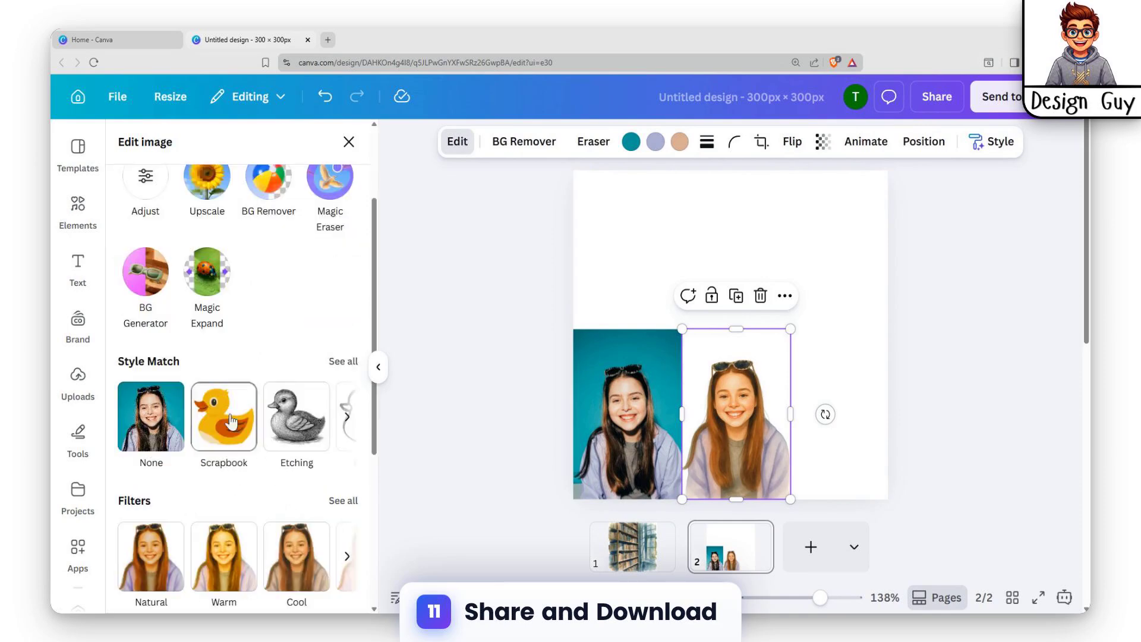
click(344, 363)
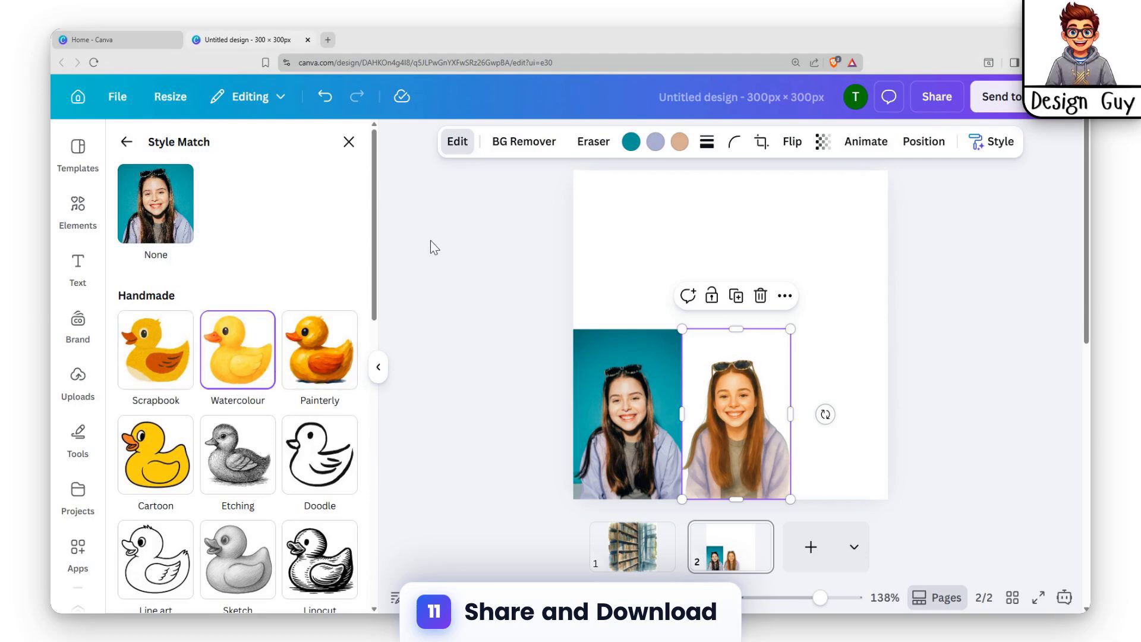
- Close the image editing options, clear the element search and deselect the portrait
click(349, 142)
click(341, 154)
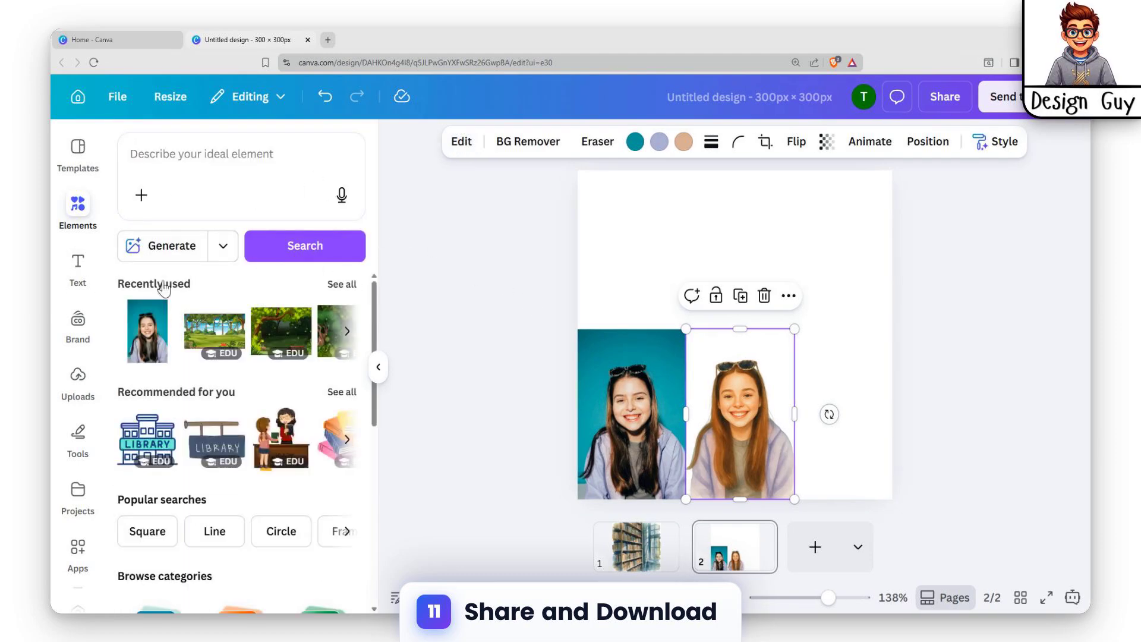
click(767, 260)
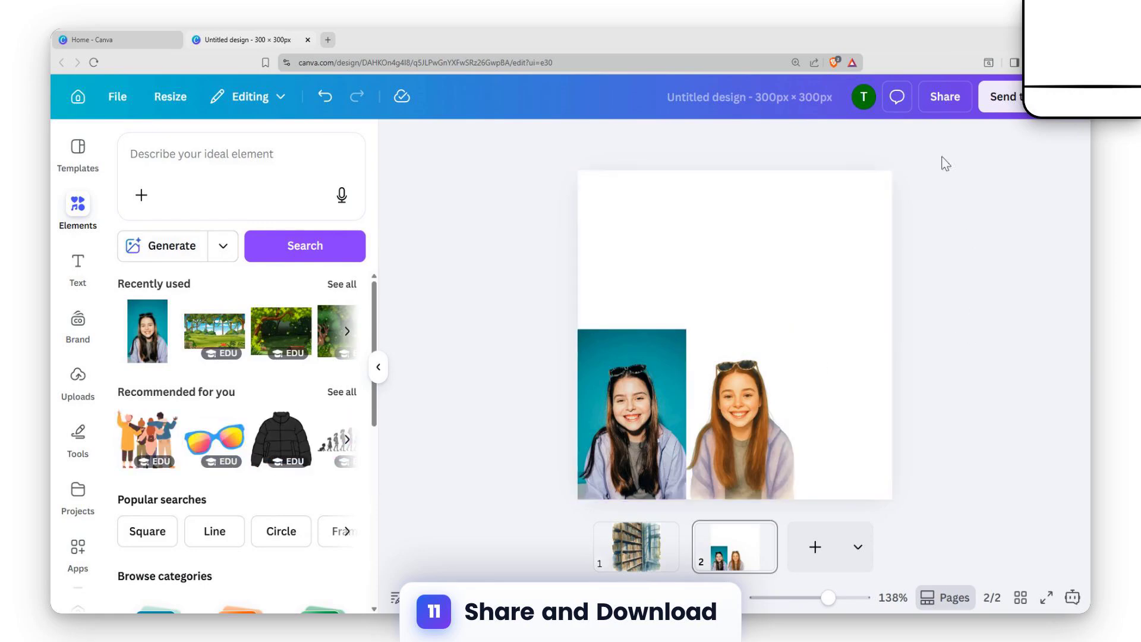
- Download pages 1–2 as PNG at a size multiplier of 3.125
click(953, 98)
click(819, 465)
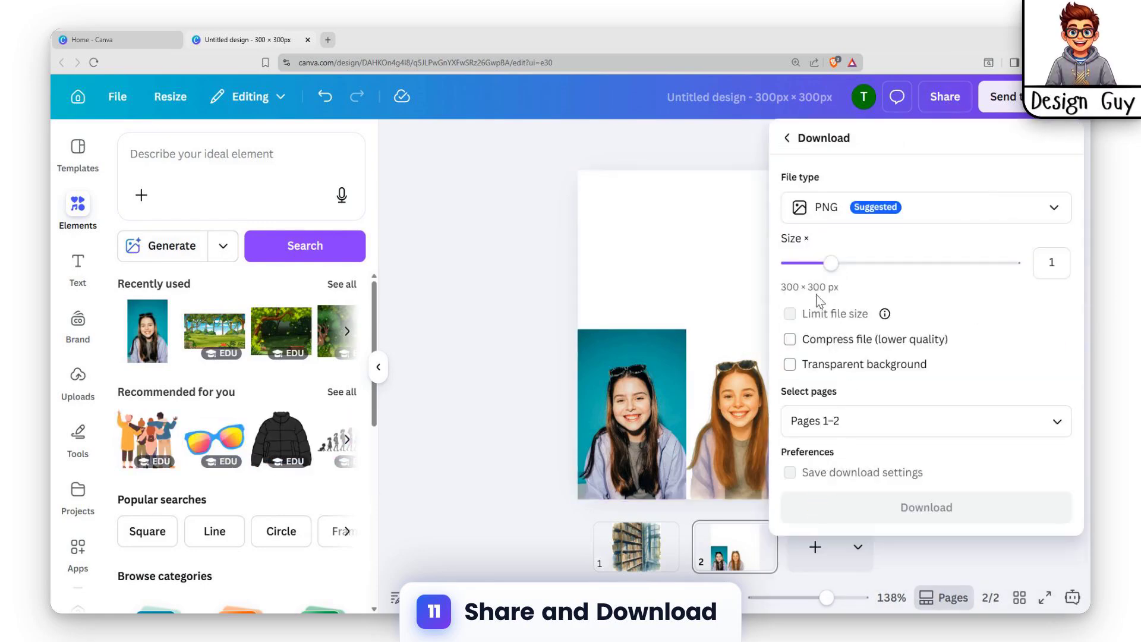
drag(832, 263, 1039, 253)
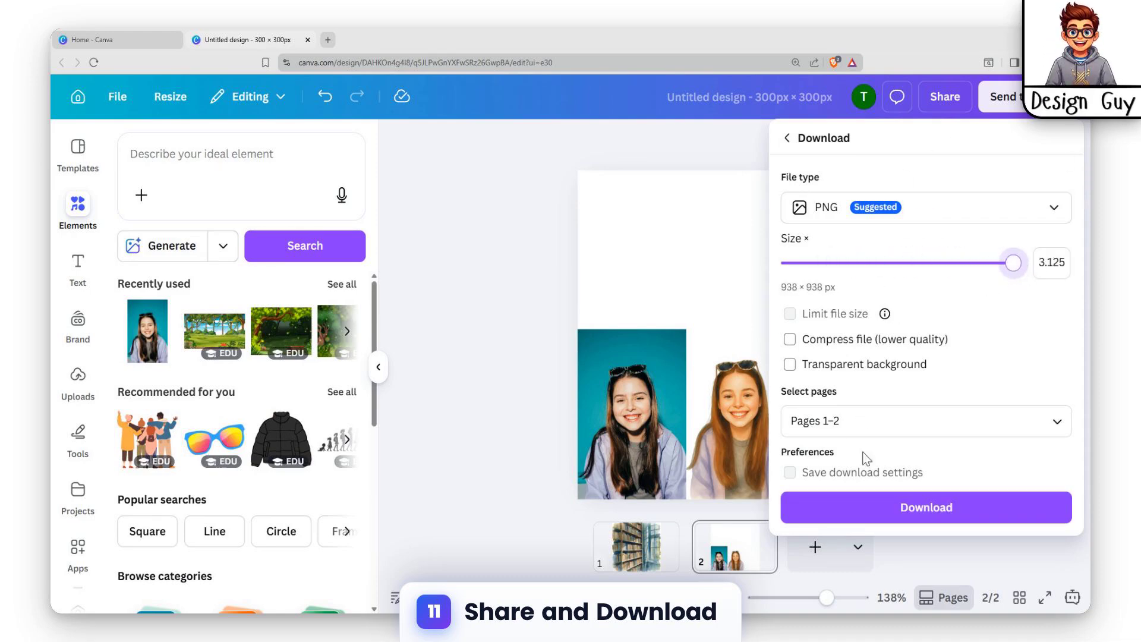
click(930, 508)
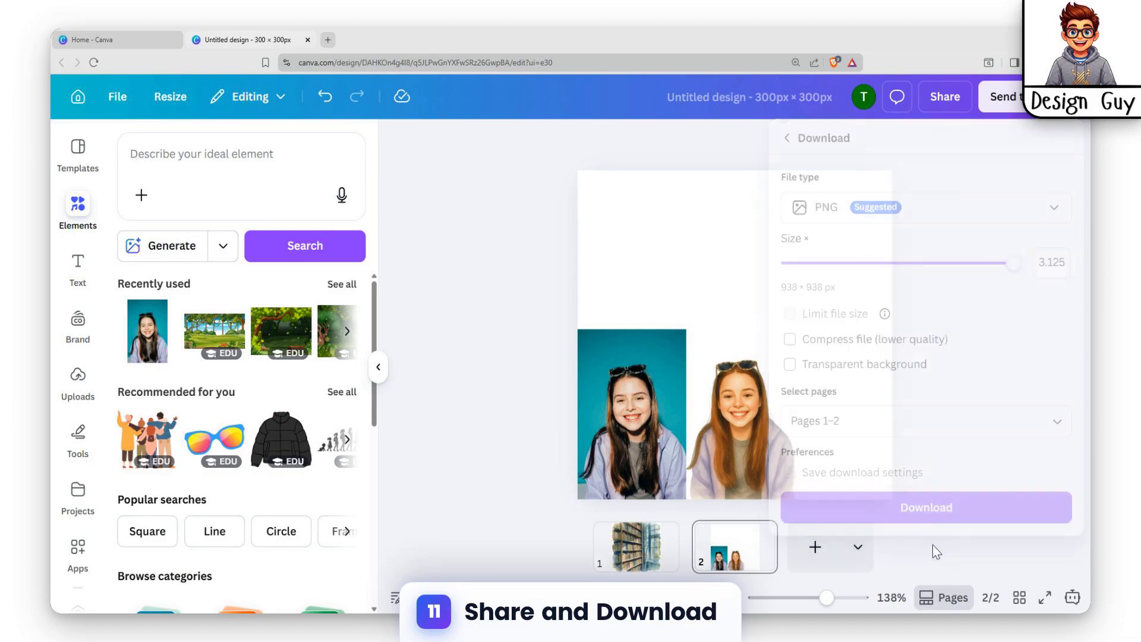